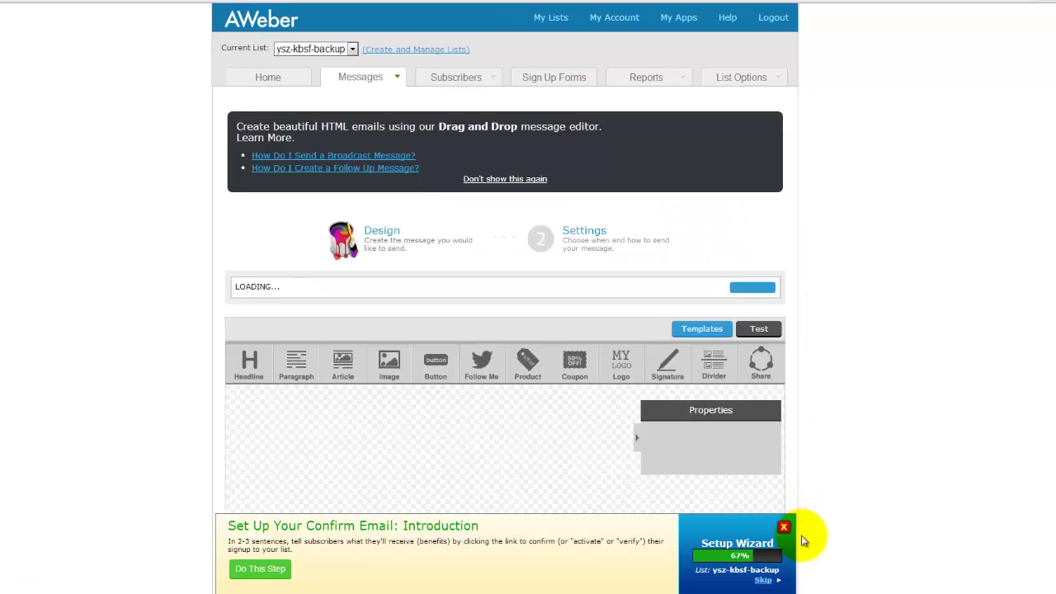
# Dismiss the Setup Wizard banner and review the welcome follow-up message from its opening line through the P.S. section.
pyautogui.click(784, 528)
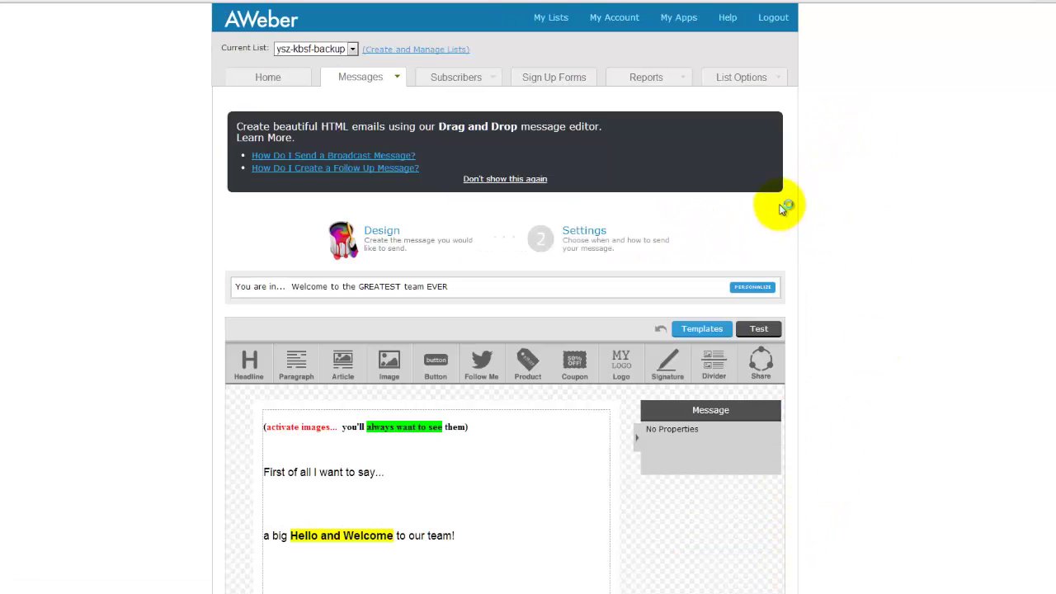
pyautogui.scroll(-3, 780, 208)
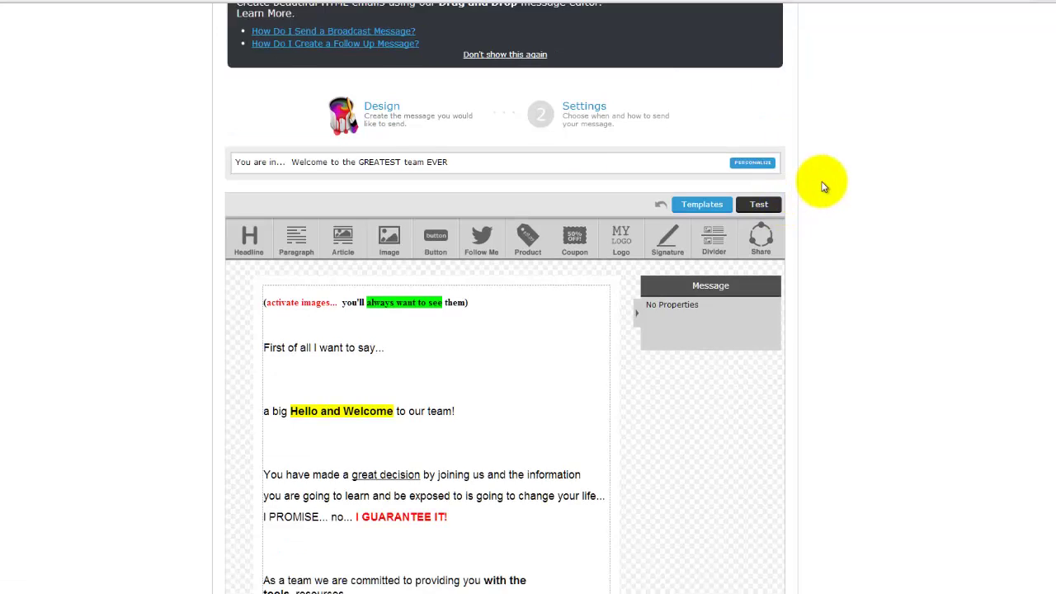
pyautogui.scroll(-2, 822, 186)
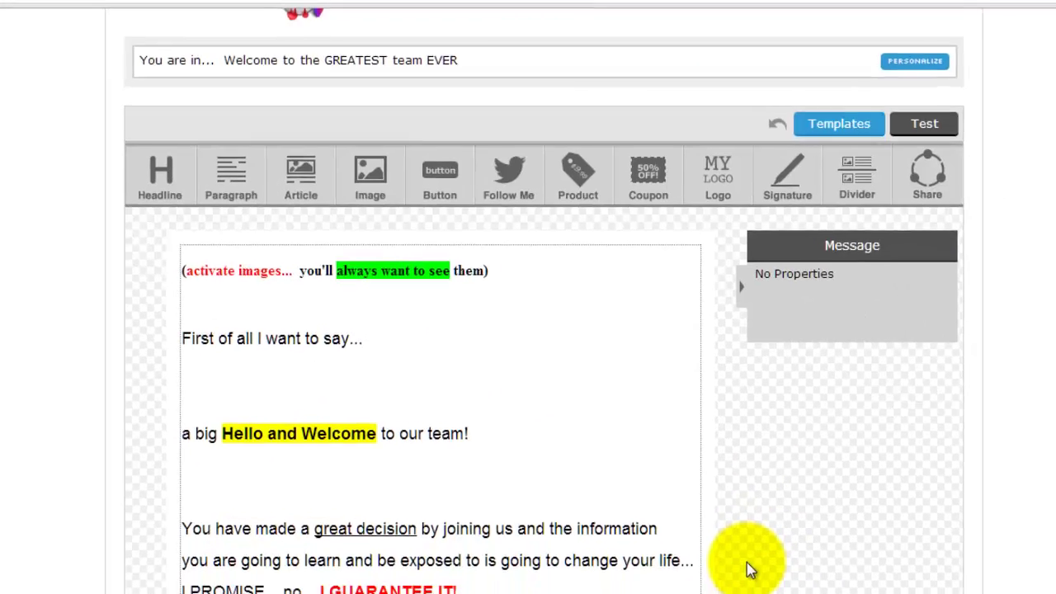
pyautogui.scroll(-10, 743, 536)
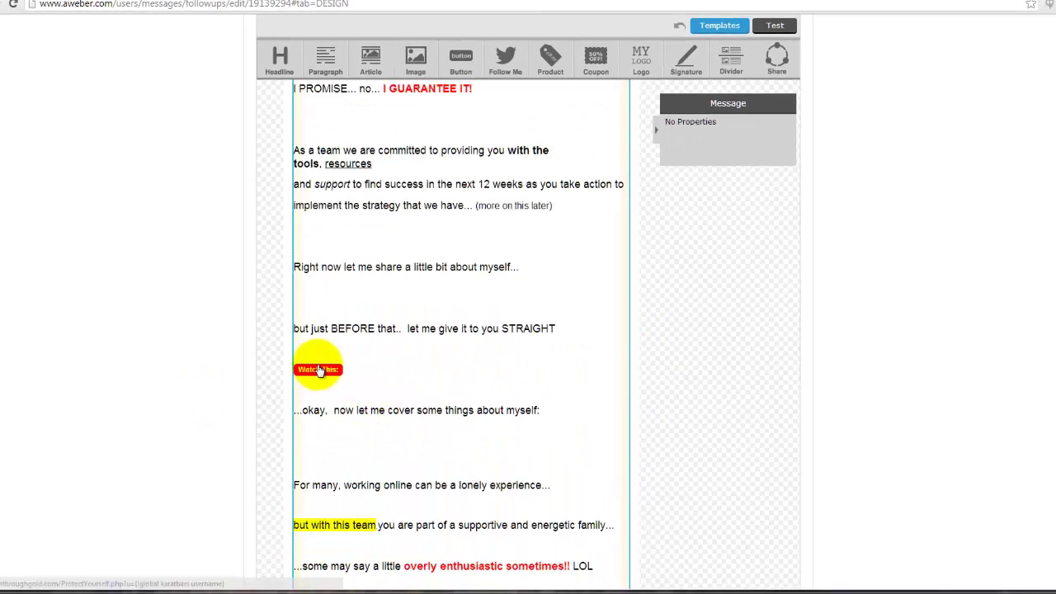
pyautogui.scroll(-2, 624, 371)
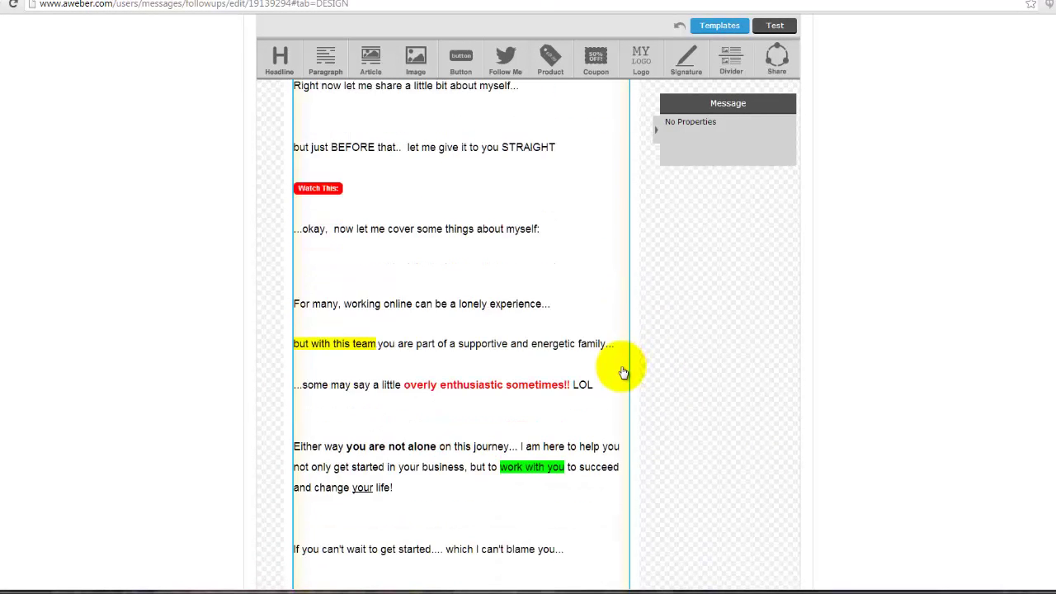
pyautogui.scroll(-4, 624, 371)
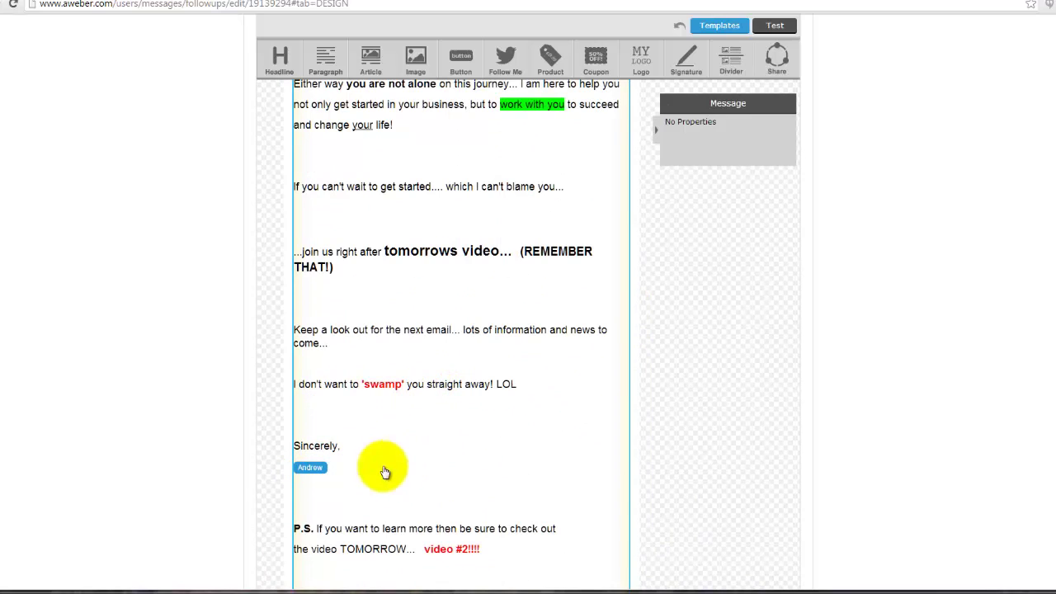
pyautogui.scroll(-1, 533, 410)
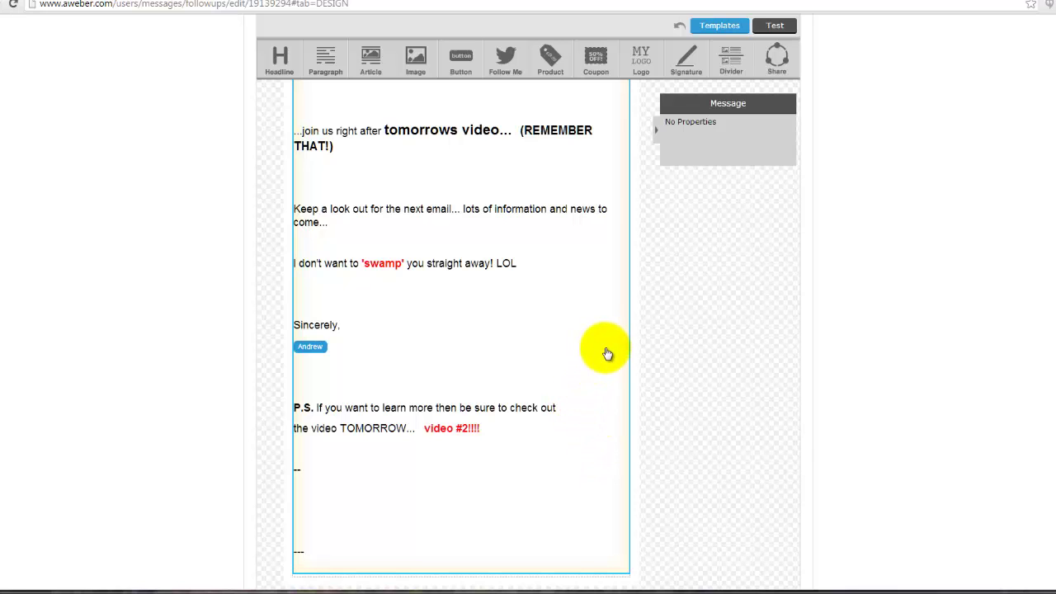
pyautogui.scroll(15, 605, 360)
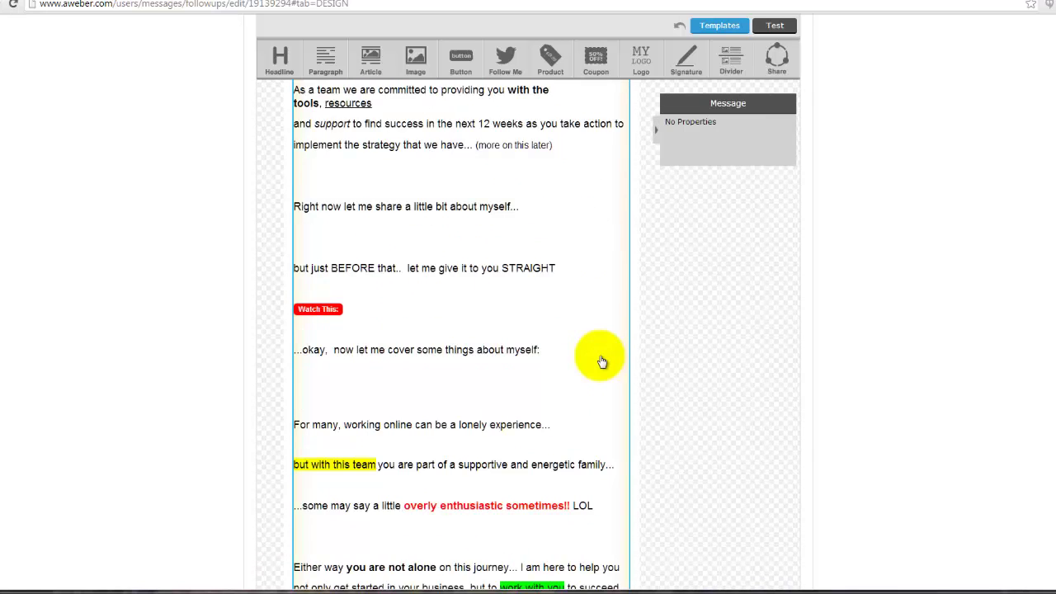
pyautogui.scroll(6, 599, 365)
pyautogui.scroll(-3, 677, 484)
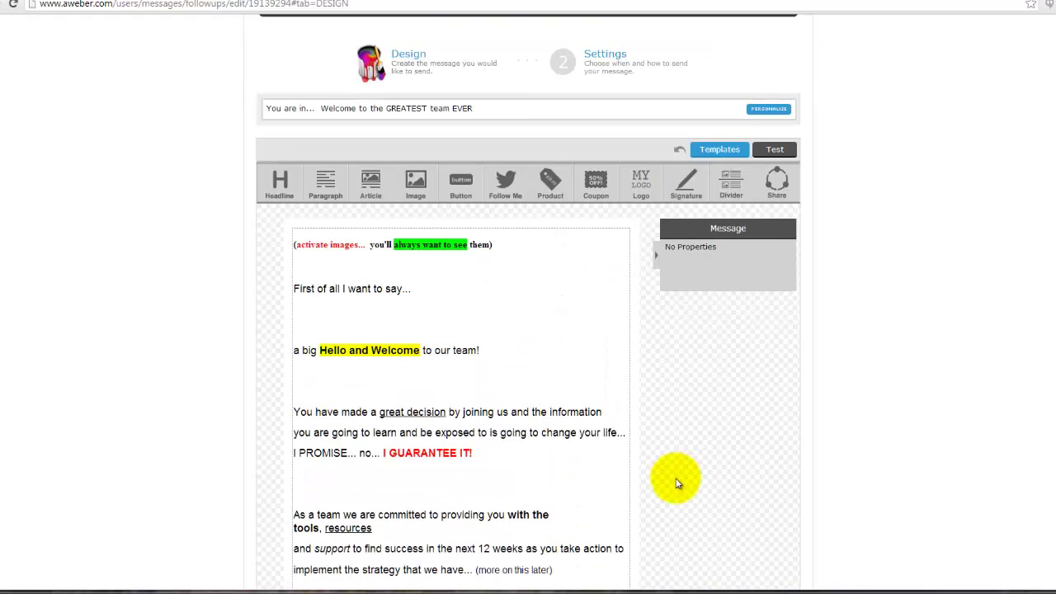
# Add an Image block at the end of the message and a Paragraph block directly below it.
pyautogui.click(579, 249)
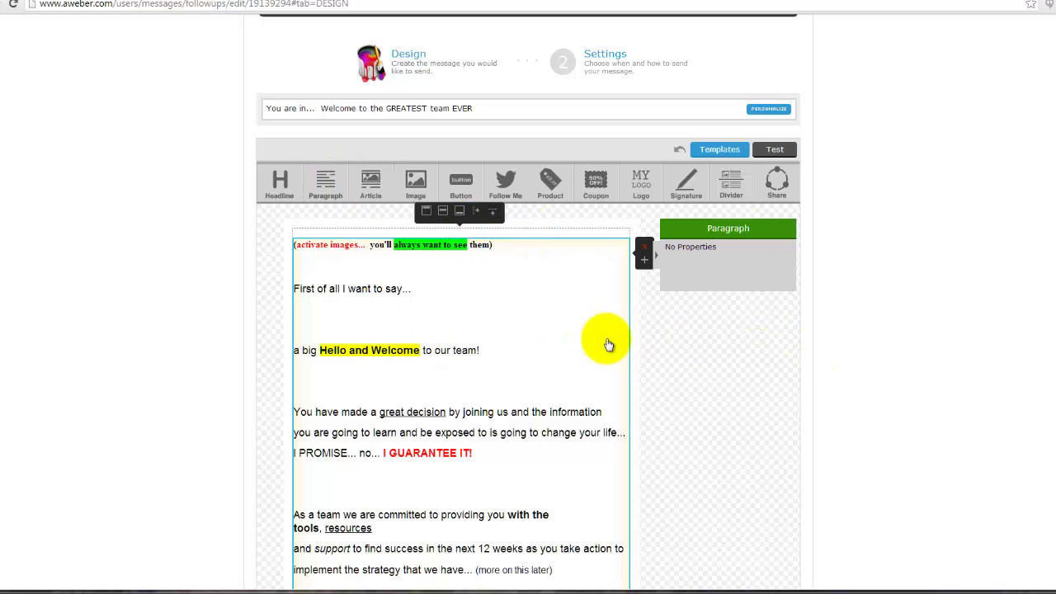
pyautogui.scroll(-7, 608, 344)
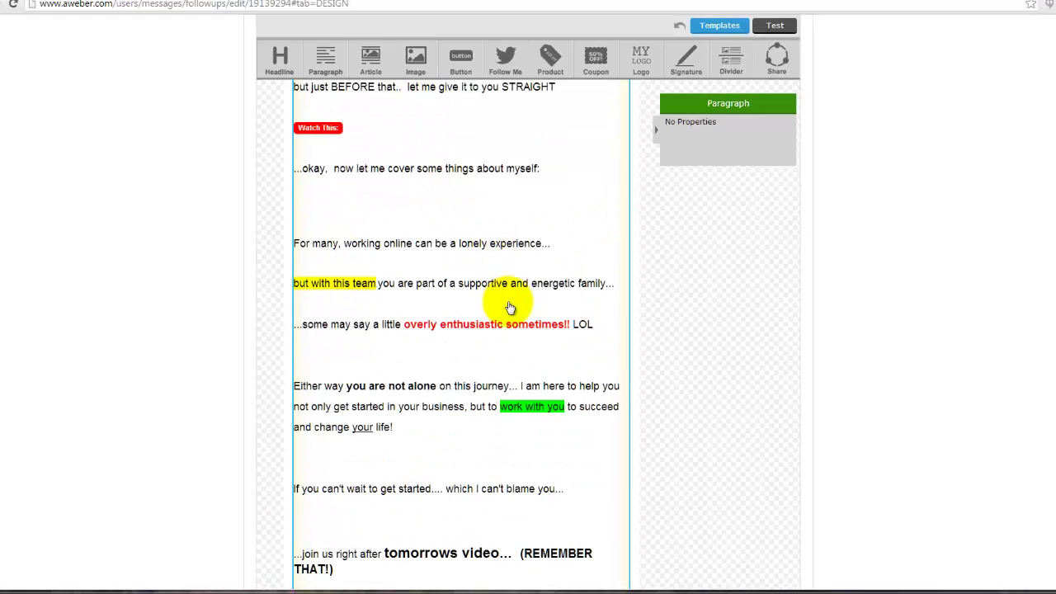
pyautogui.scroll(-4, 510, 309)
pyautogui.scroll(-4, 509, 310)
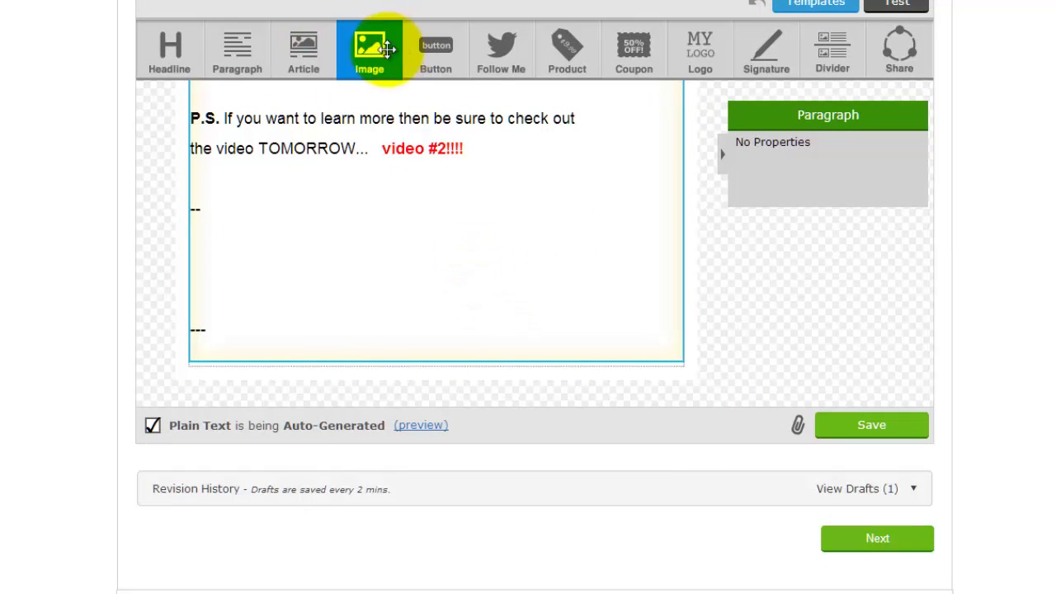
pyautogui.moveTo(370, 50); pyautogui.dragTo(361, 386)
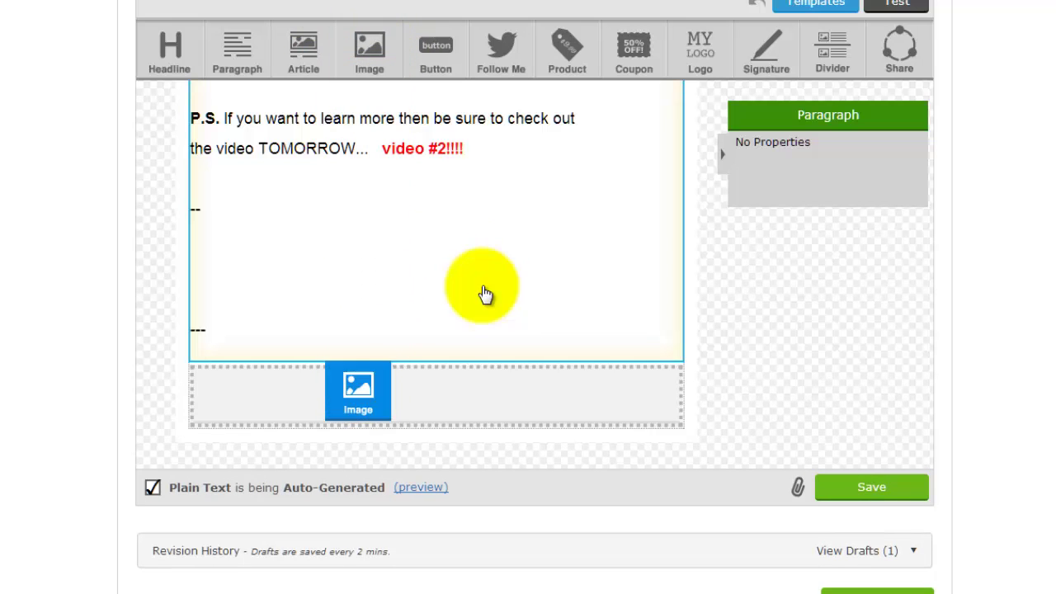
pyautogui.moveTo(485, 295); pyautogui.dragTo(485, 300)
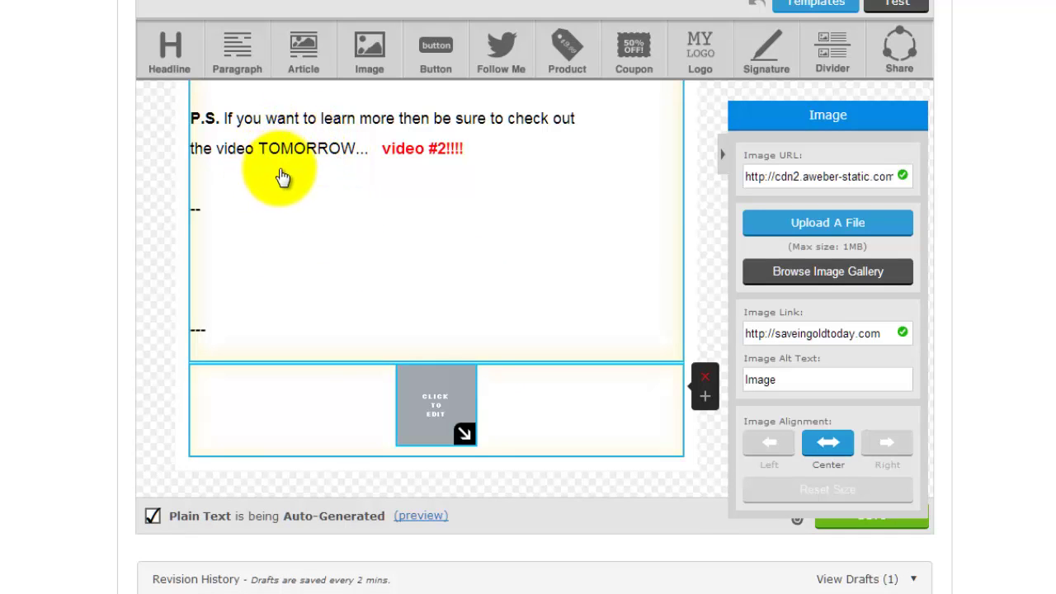
pyautogui.scroll(1, 273, 175)
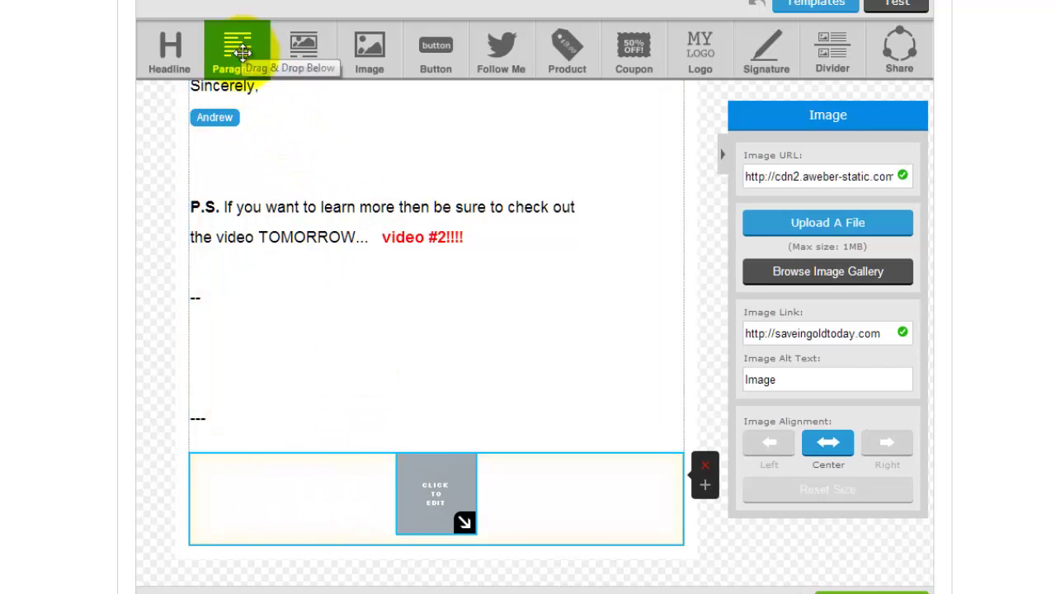
pyautogui.moveTo(240, 49); pyautogui.dragTo(299, 570)
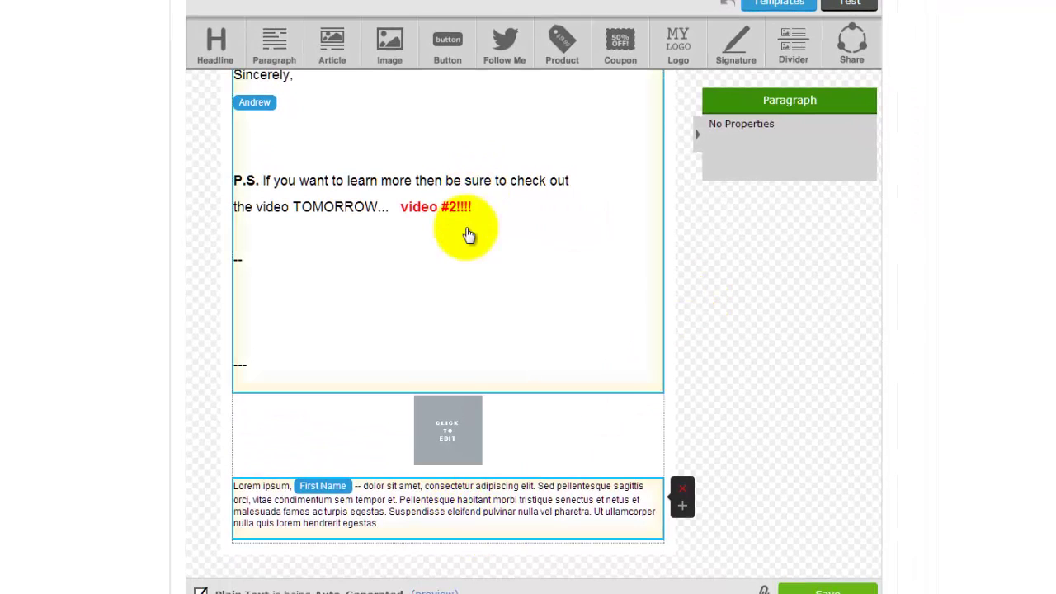
pyautogui.click(372, 241)
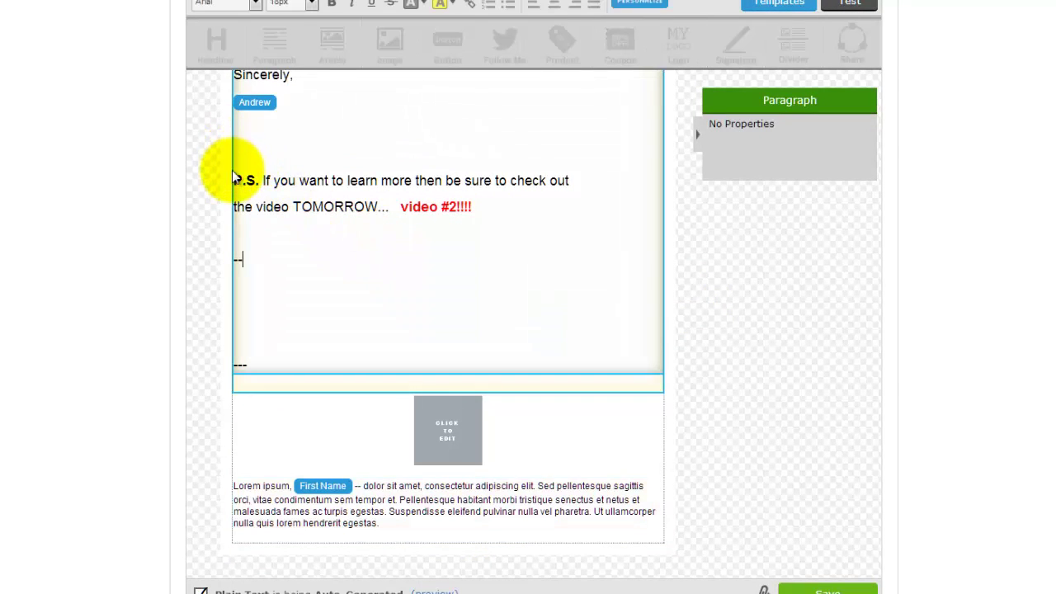
pyautogui.tripleClick(279, 313)
pyautogui.click(264, 317)
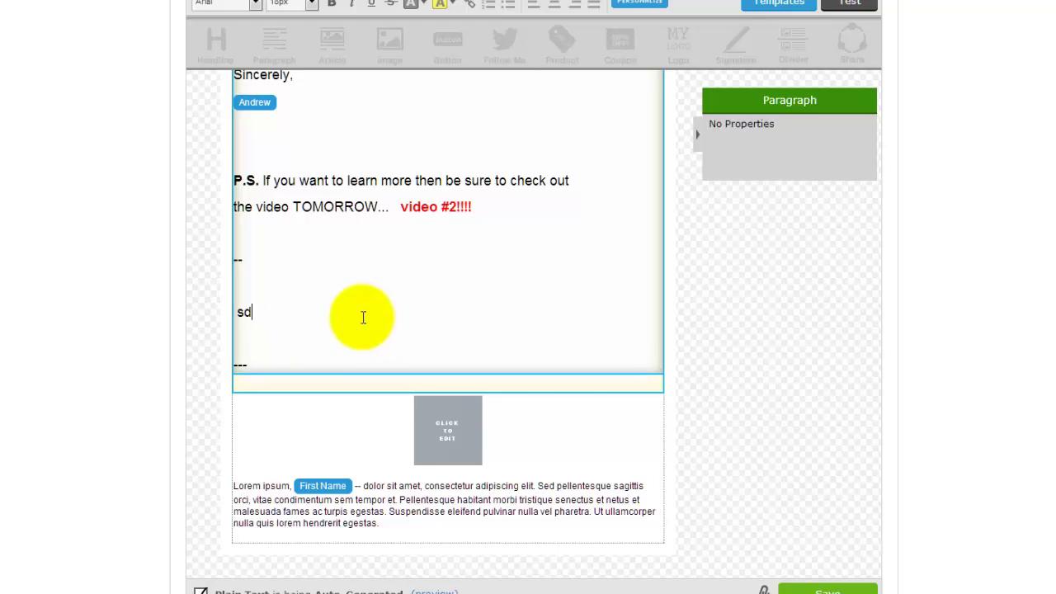
pyautogui.press('BackSpace')
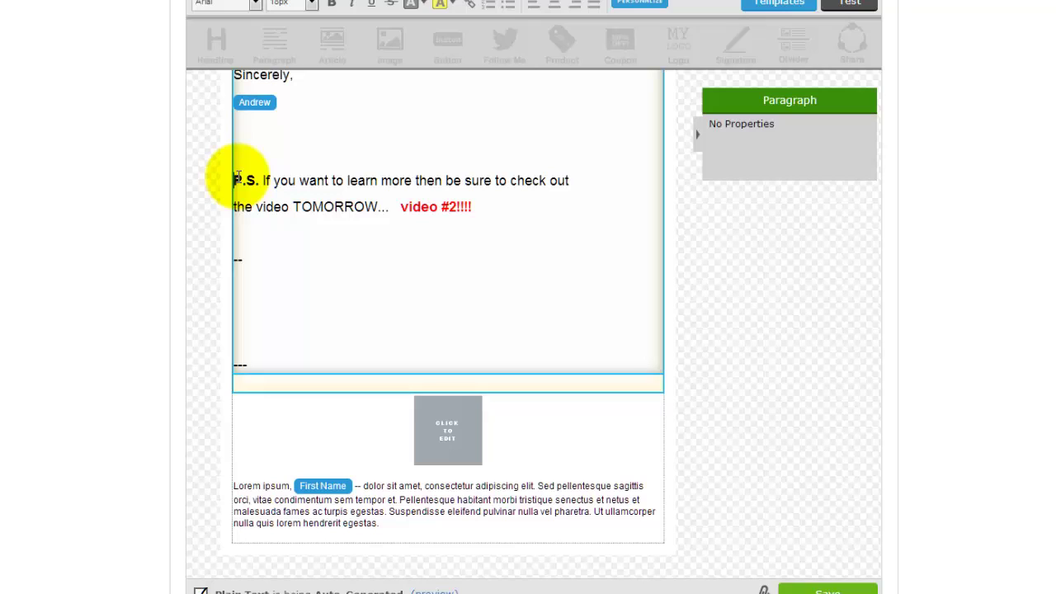
# Copy the P.S. section through the closing dashes and replace the new paragraph's placeholder text with it.
pyautogui.moveTo(233, 178); pyautogui.dragTo(260, 371)
pyautogui.hotkey('ctrl', 'c')
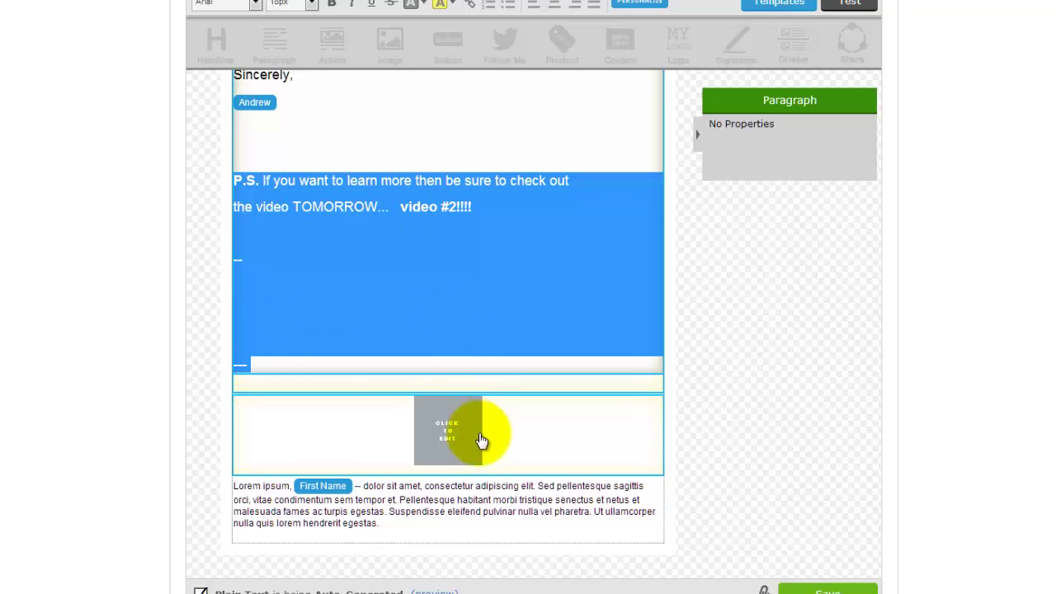
pyautogui.click(480, 499)
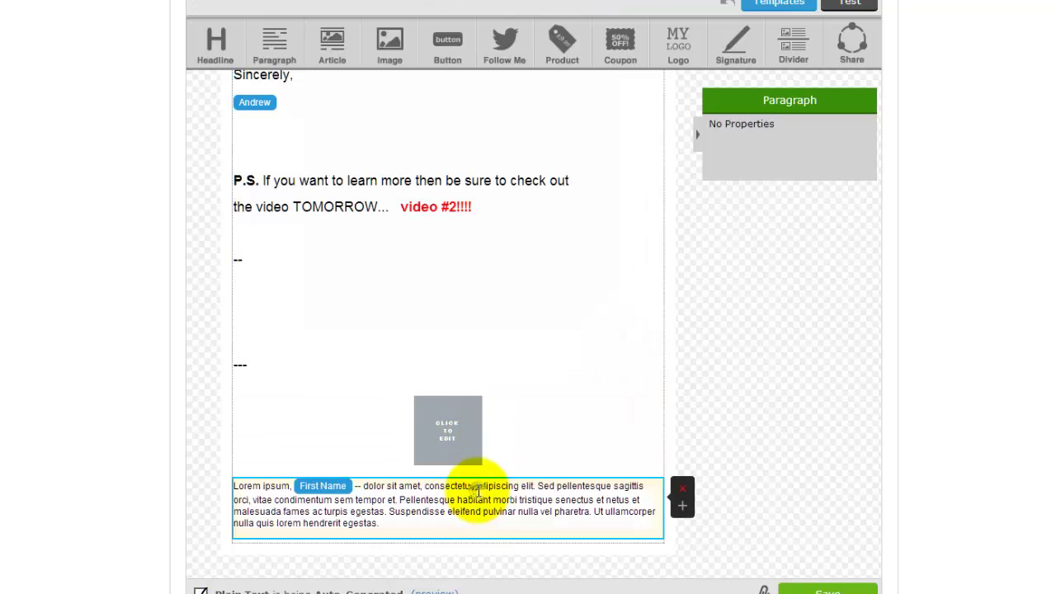
pyautogui.hotkey('ctrl', 'a')
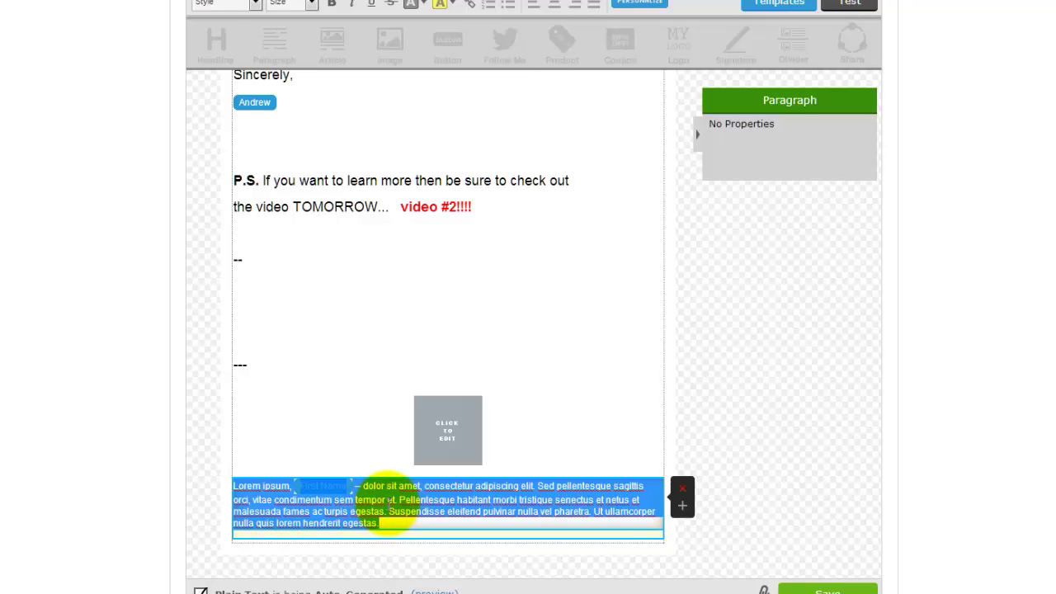
pyautogui.hotkey('ctrl', 'v')
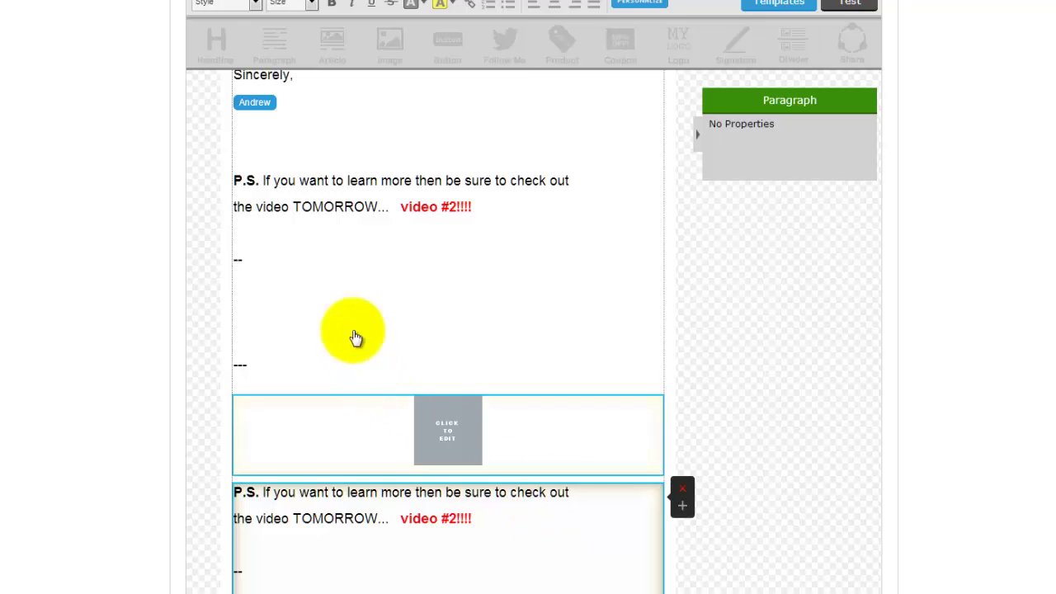
# Delete the original P.S. section and the blank lines after the sender's name in the main paragraph above the image.
pyautogui.moveTo(336, 236); pyautogui.dragTo(277, 382)
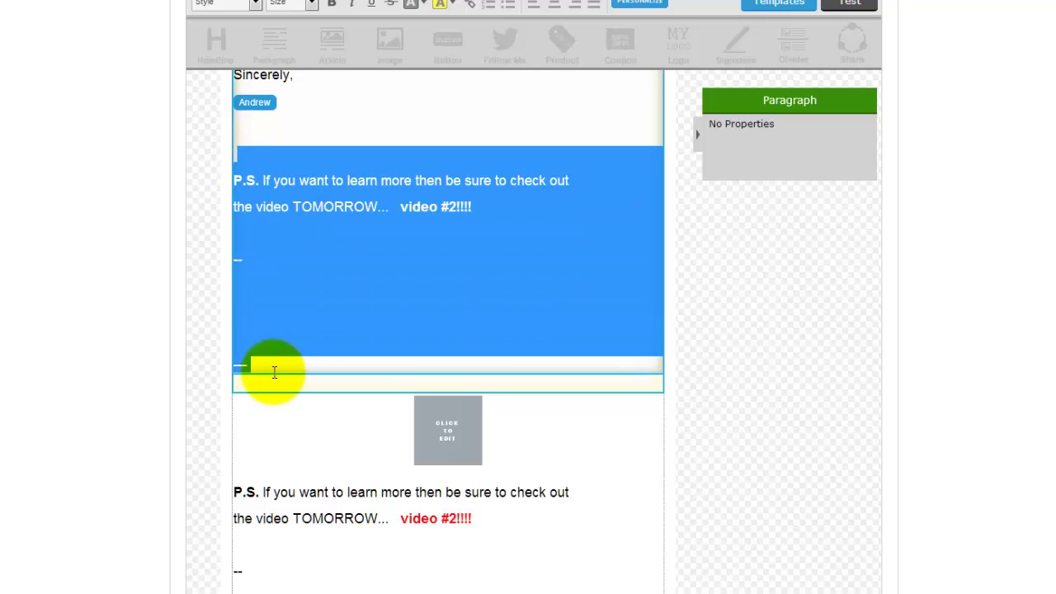
pyautogui.press('BackSpace')
pyautogui.press('BackSpace')
pyautogui.press('BackSpace')
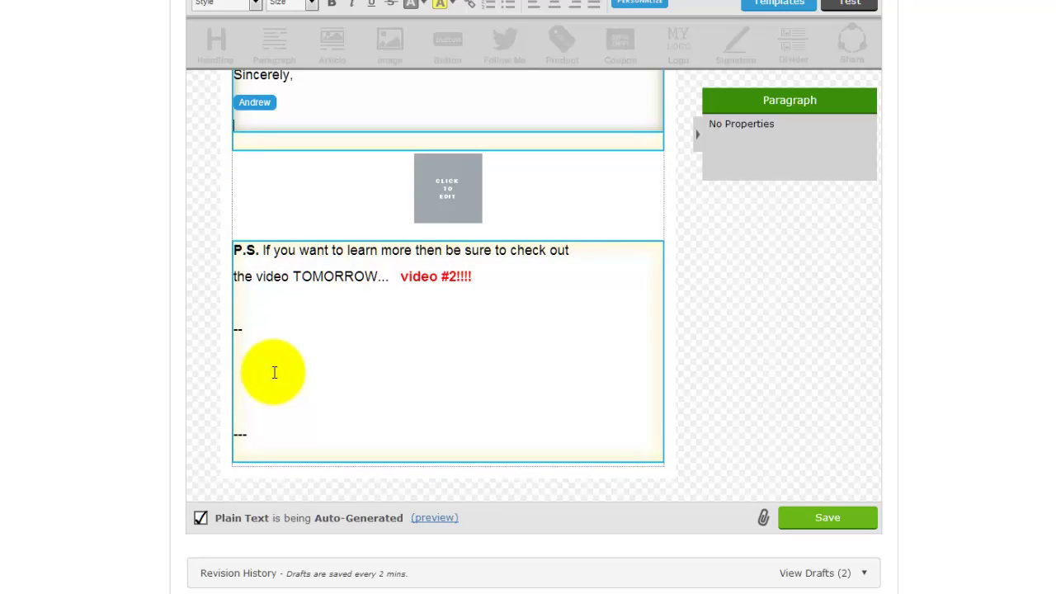
pyautogui.press('BackSpace')
pyautogui.scroll(2, 710, 260)
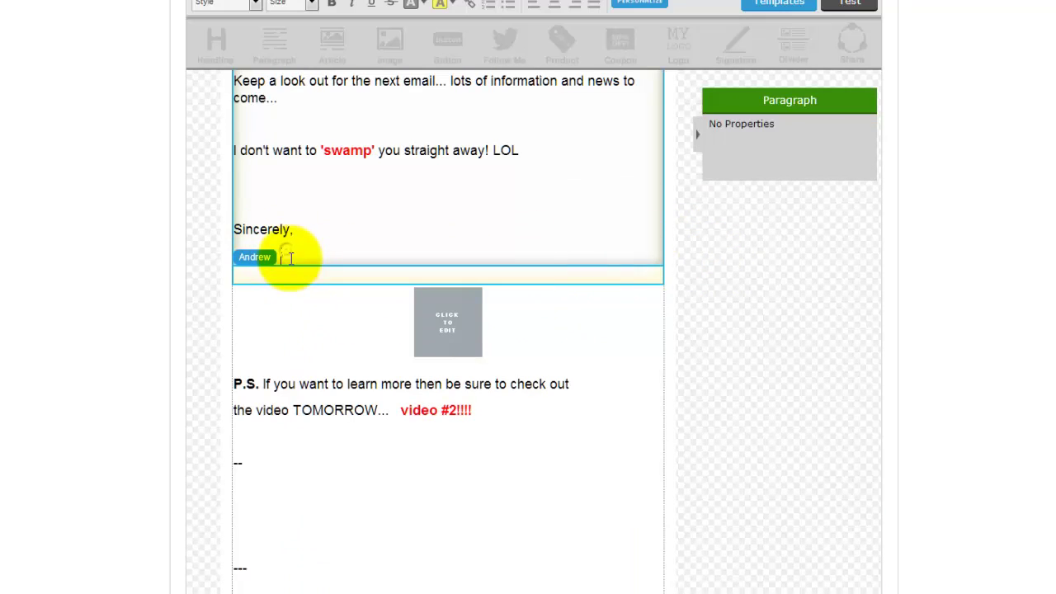
pyautogui.click(299, 322)
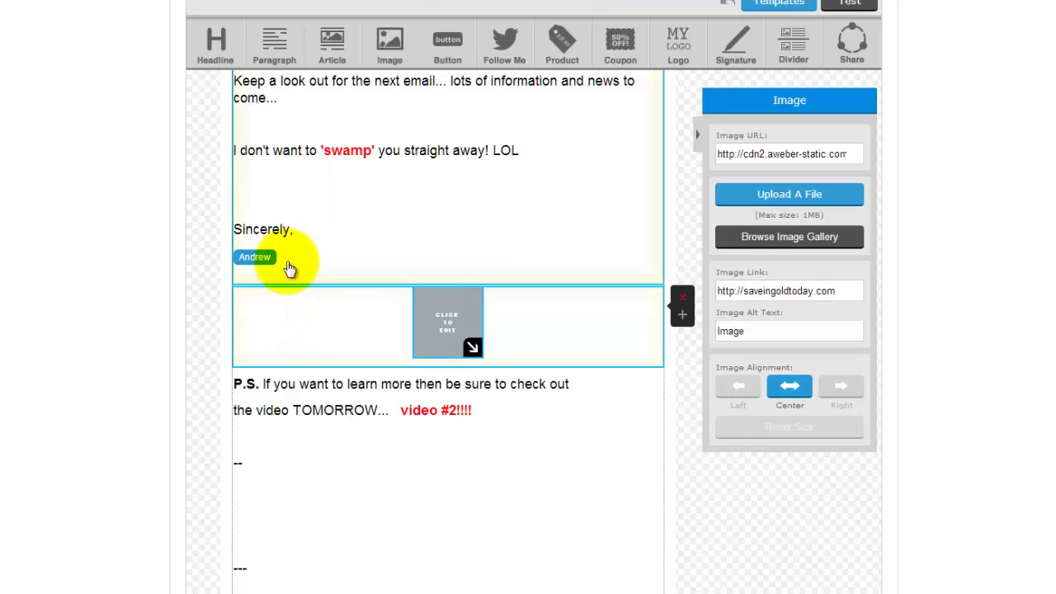
pyautogui.click(290, 260)
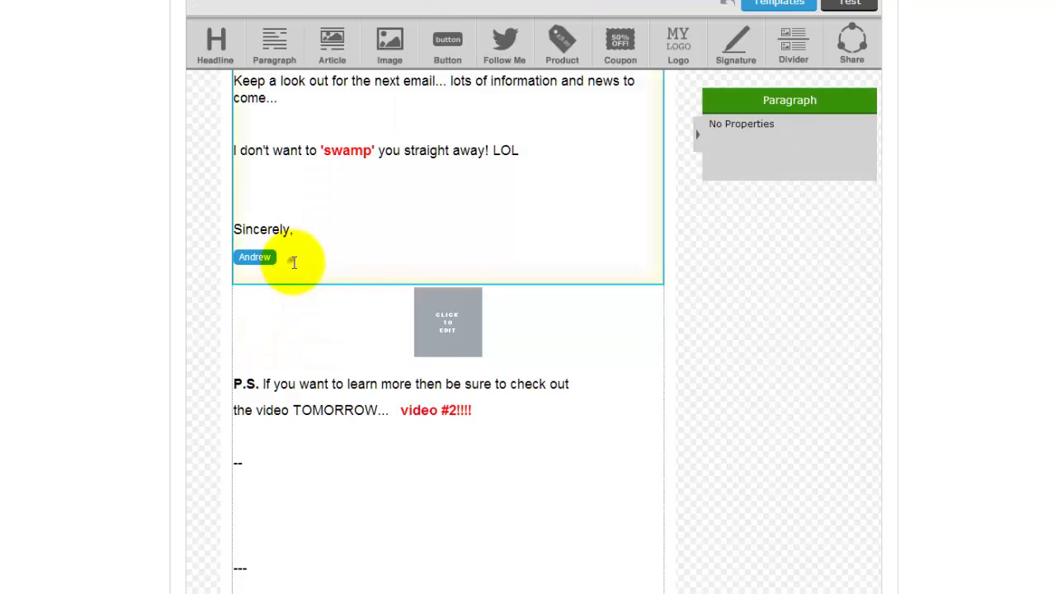
pyautogui.click(689, 286)
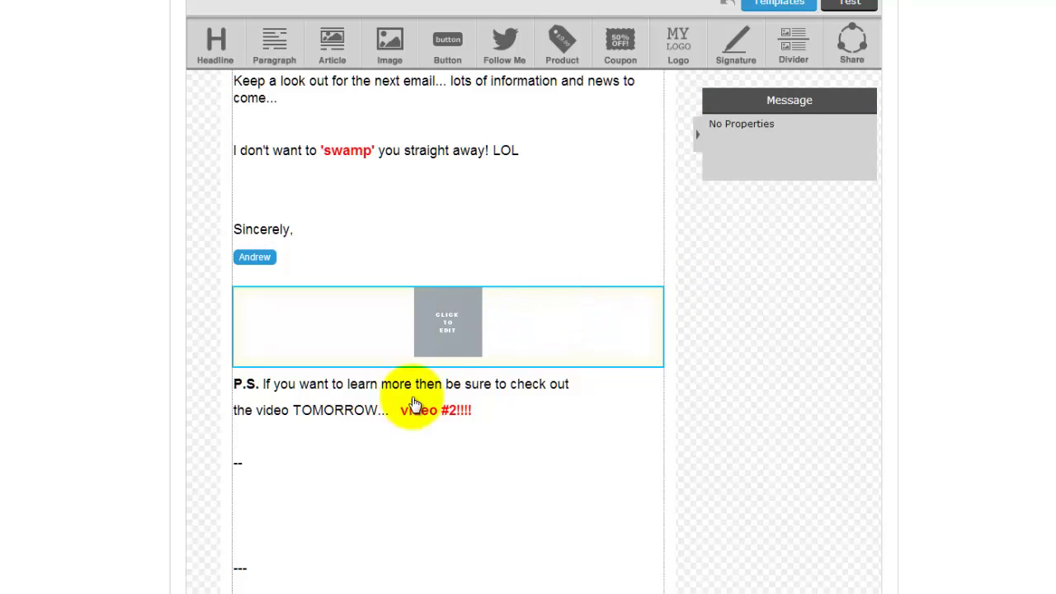
pyautogui.click(596, 341)
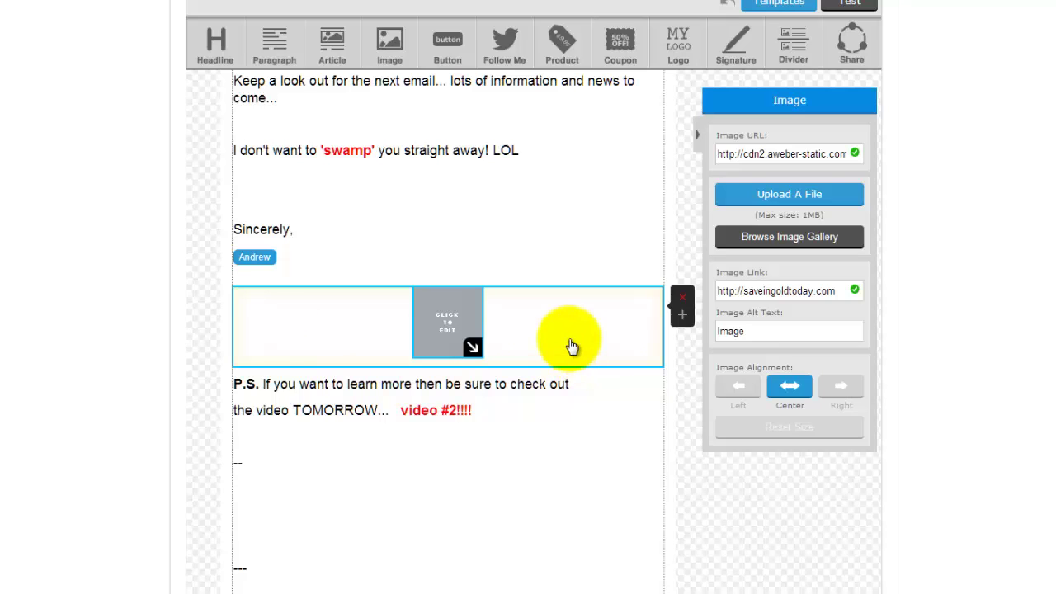
pyautogui.click(580, 452)
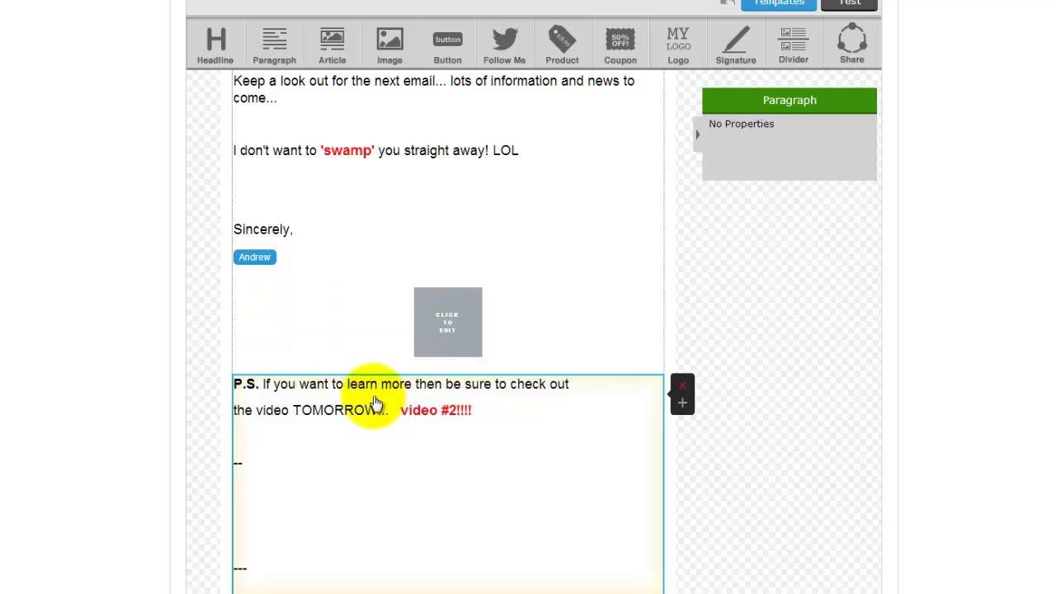
# Replace the placeholder image's URL with the web address of the hosted JPG photo.
pyautogui.click(586, 318)
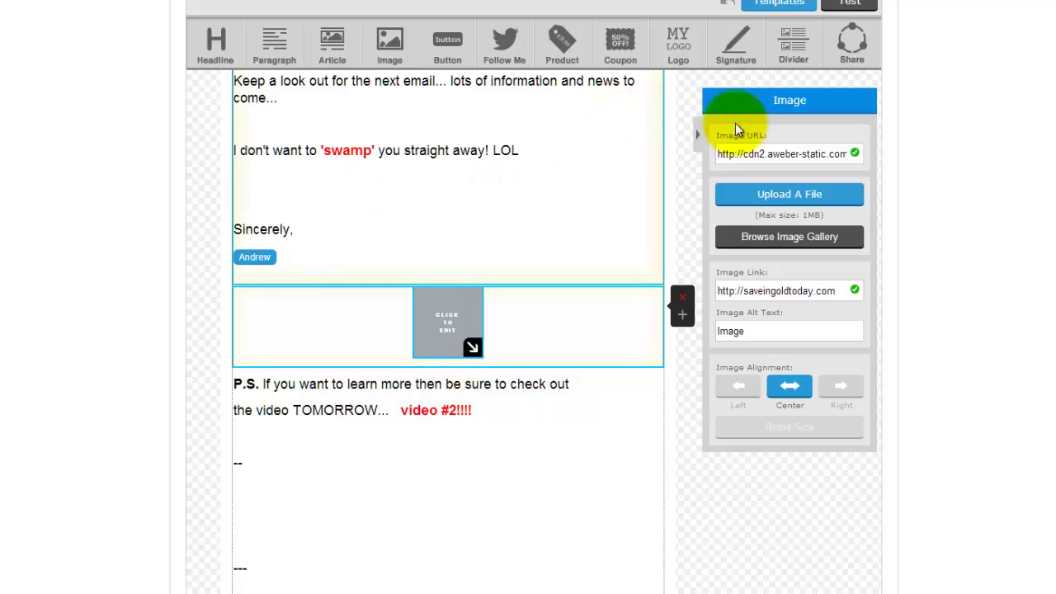
pyautogui.click(768, 153)
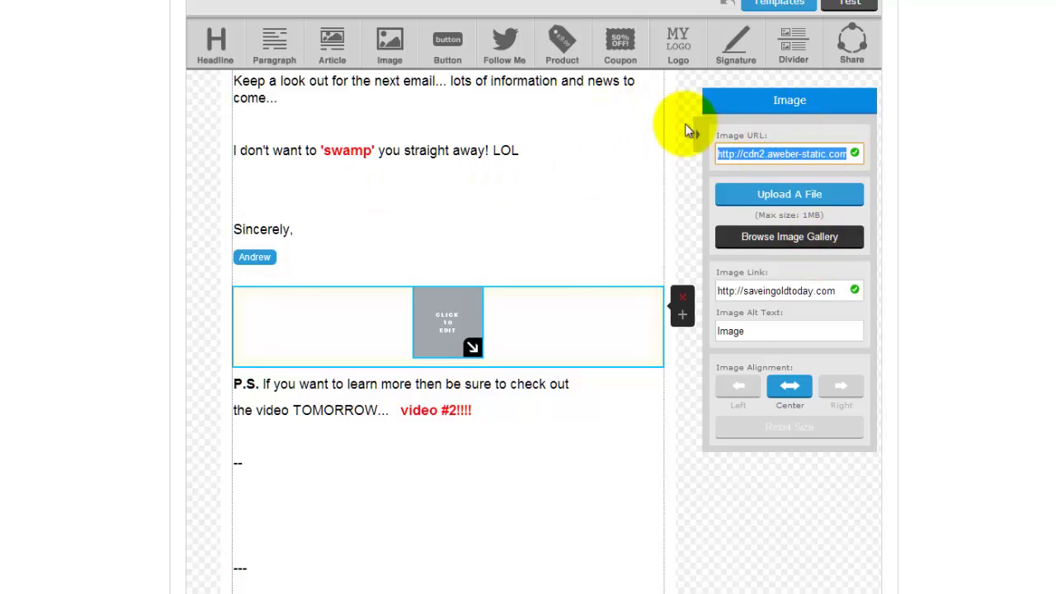
pyautogui.hotkey('ctrl', 'v')
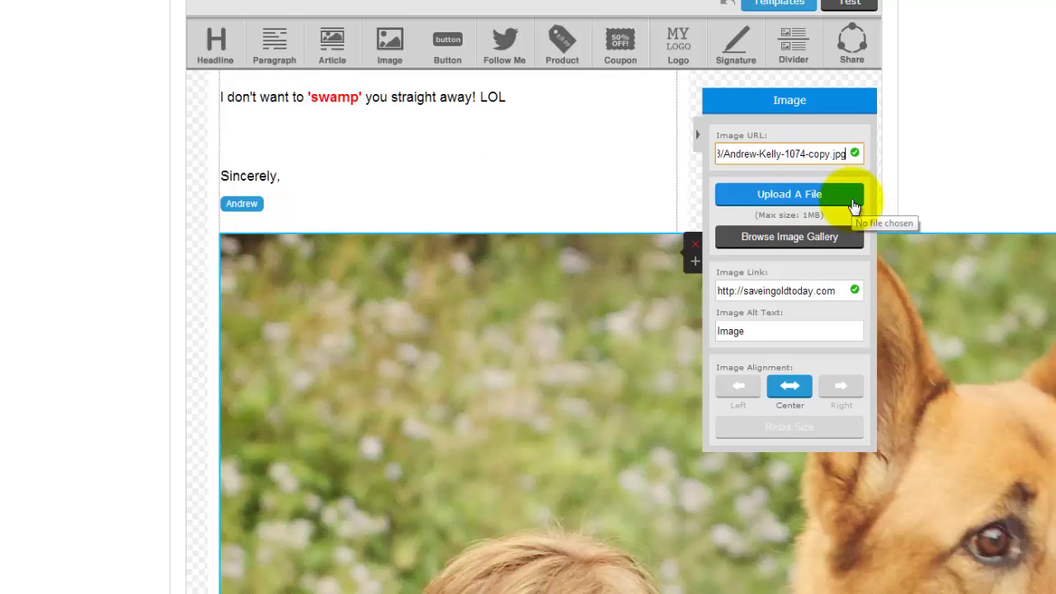
pyautogui.scroll(-1, 966, 183)
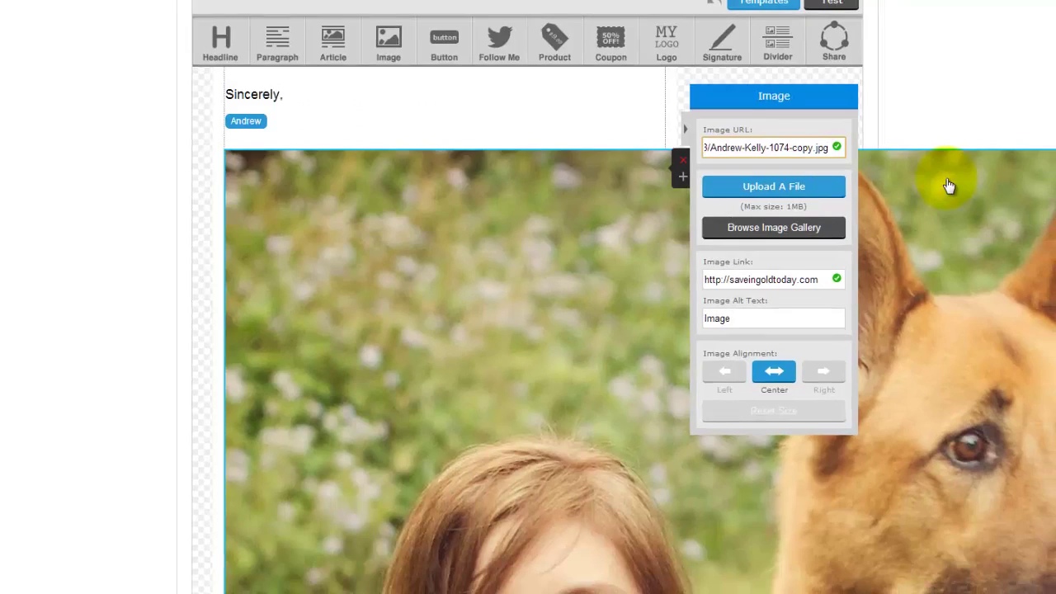
# Shrink the oversized photo proportionally until it fits within the width of the message column.
pyautogui.scroll(-5, 949, 185)
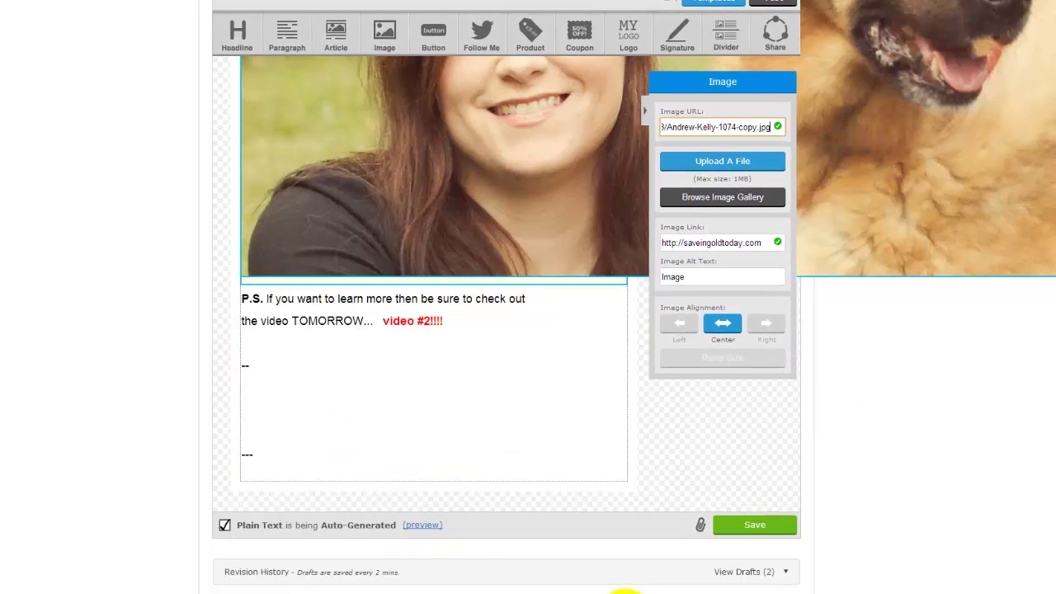
pyautogui.moveTo(611, 588); pyautogui.dragTo(1055, 589)
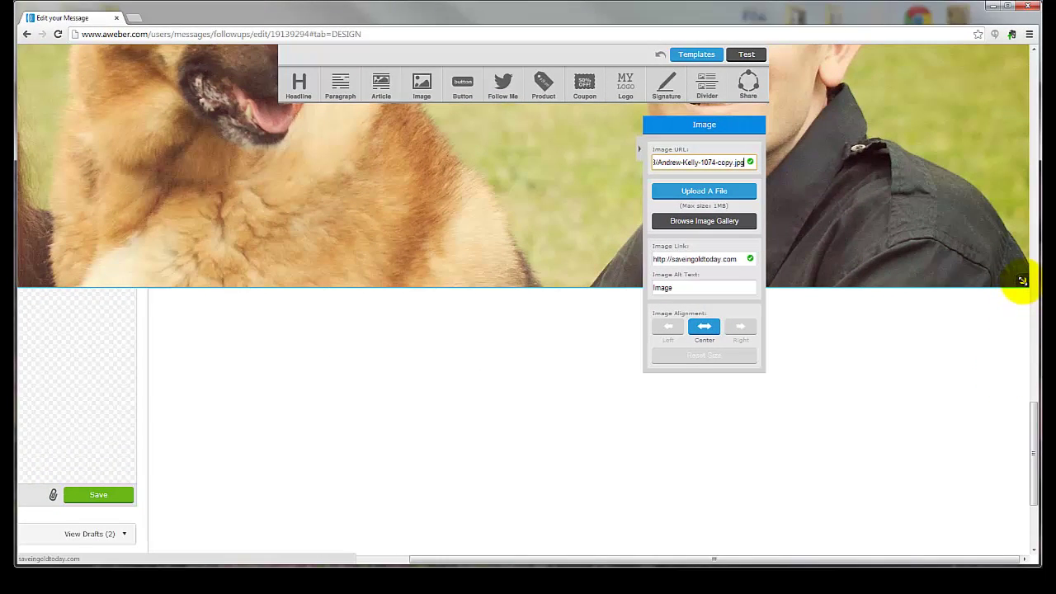
pyautogui.moveTo(1023, 281); pyautogui.dragTo(863, 184)
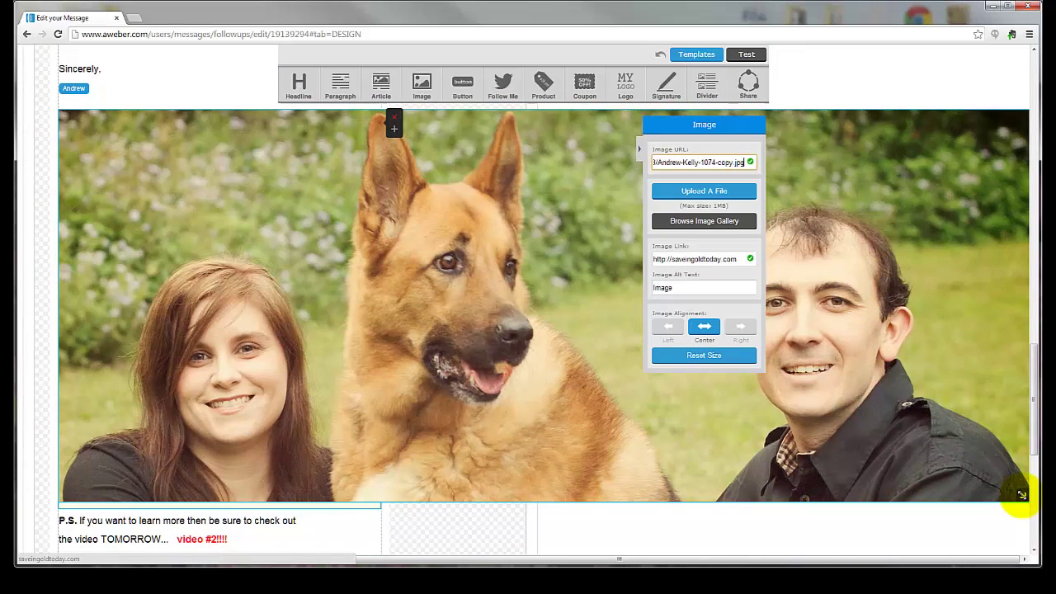
pyautogui.moveTo(1021, 495); pyautogui.dragTo(929, 385)
pyautogui.scroll(2, 950, 405)
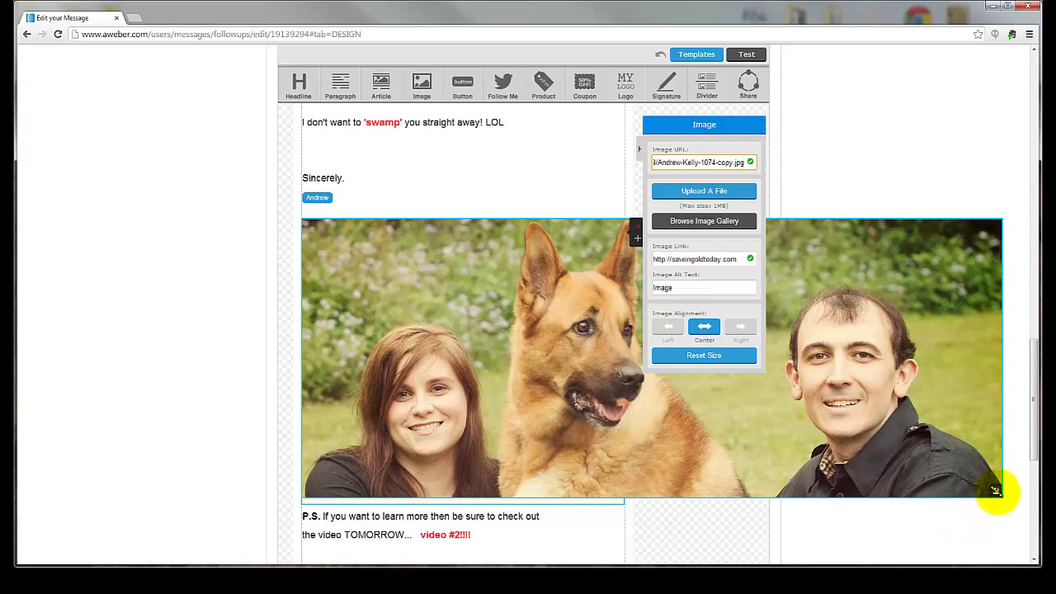
pyautogui.moveTo(996, 490); pyautogui.dragTo(681, 371)
pyautogui.scroll(1, 701, 420)
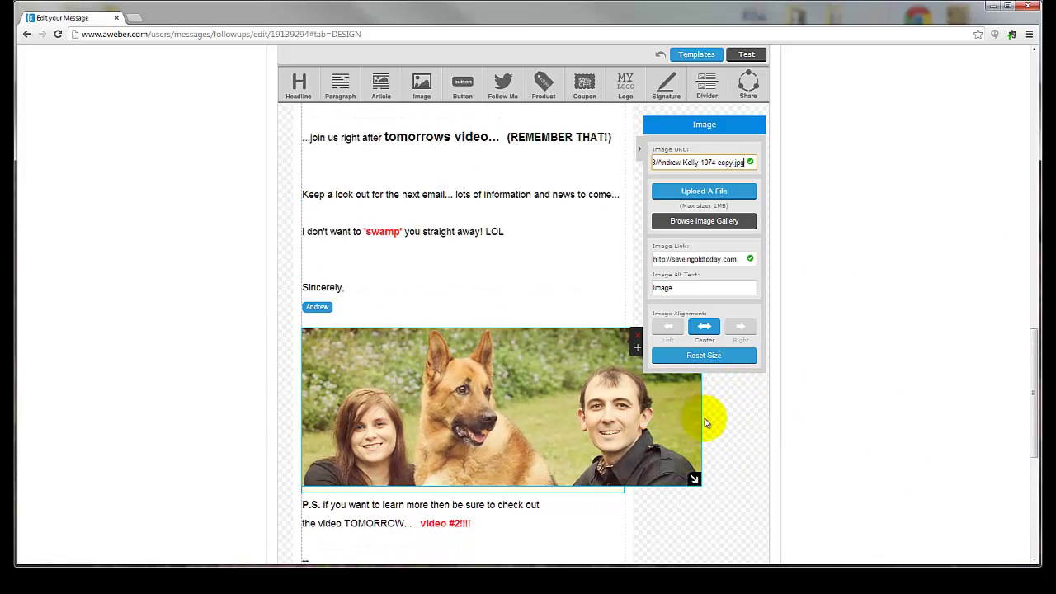
pyautogui.moveTo(692, 479); pyautogui.dragTo(565, 440)
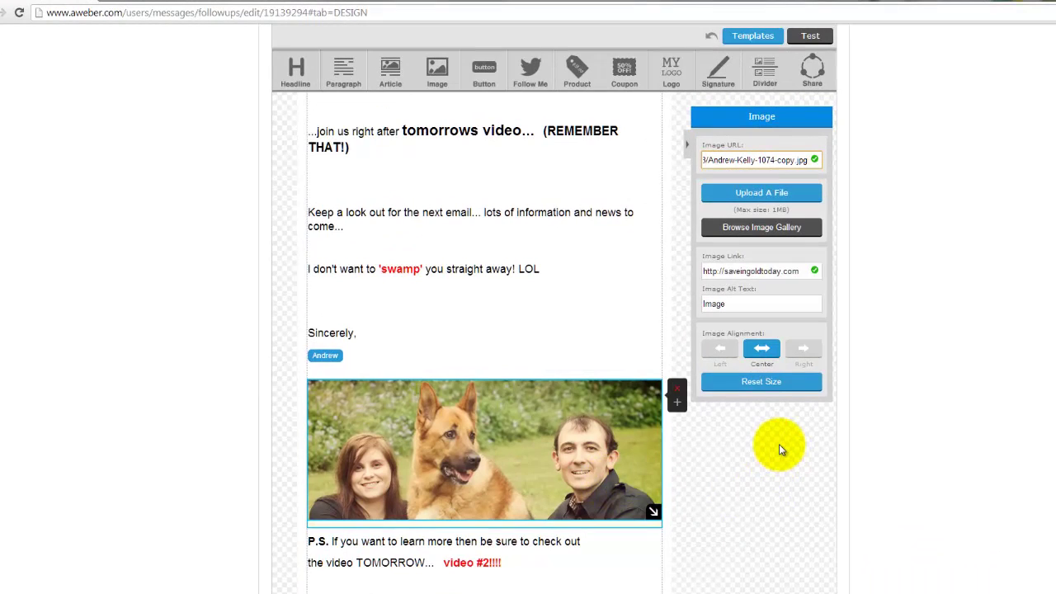
# Align the photo to the left and shrink it to about three quarters of the message column's width.
pyautogui.scroll(-2, 777, 468)
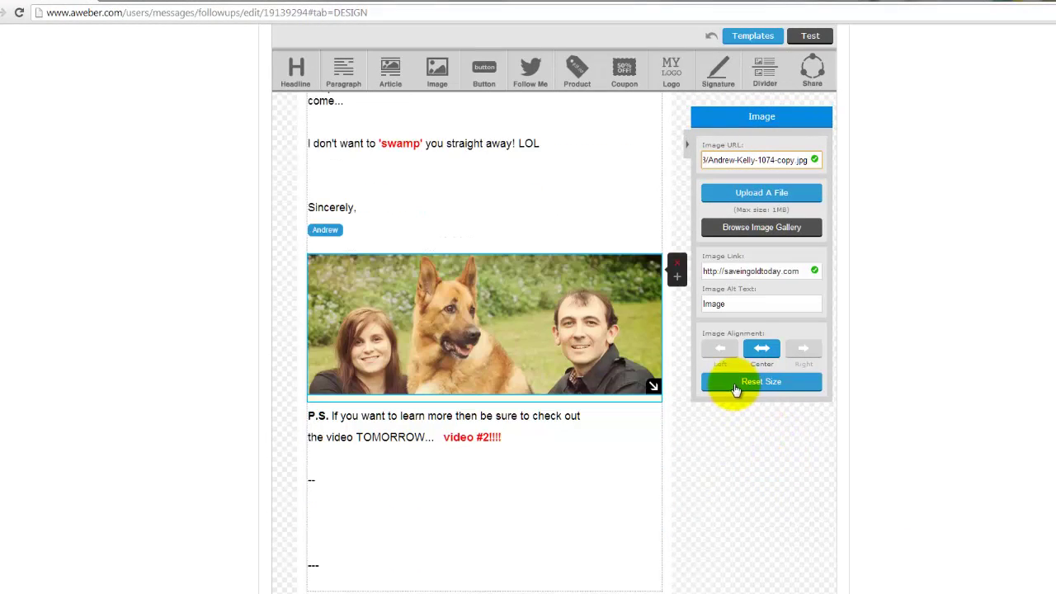
pyautogui.click(759, 348)
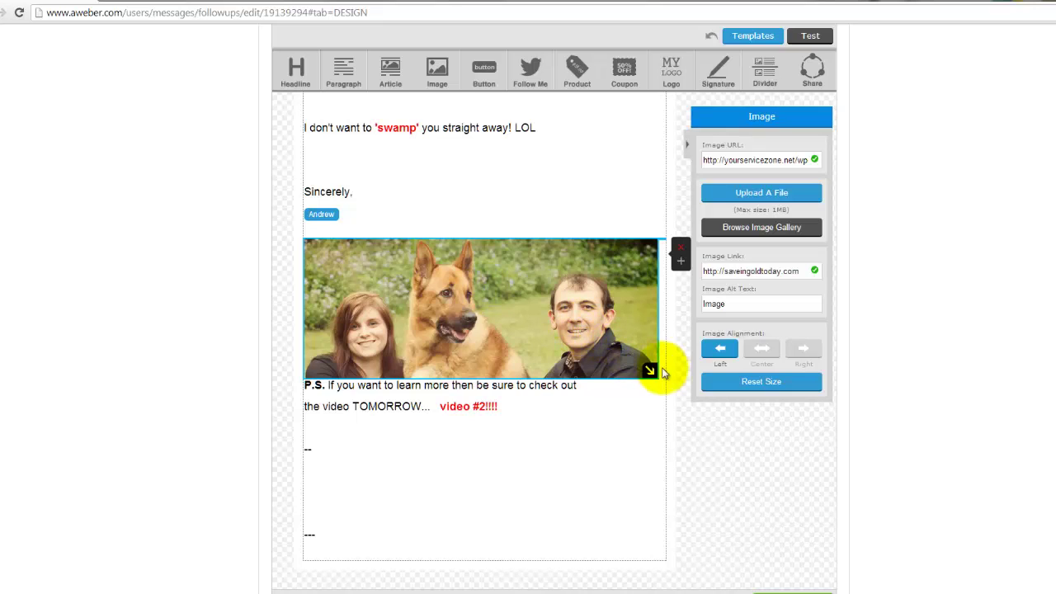
pyautogui.moveTo(652, 368); pyautogui.dragTo(577, 336)
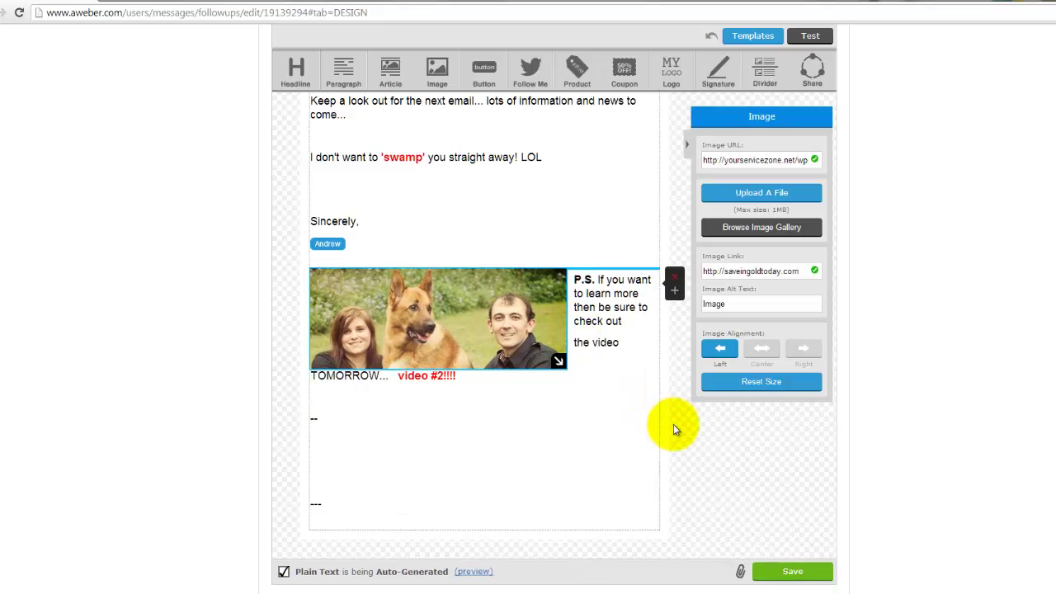
pyautogui.click(575, 281)
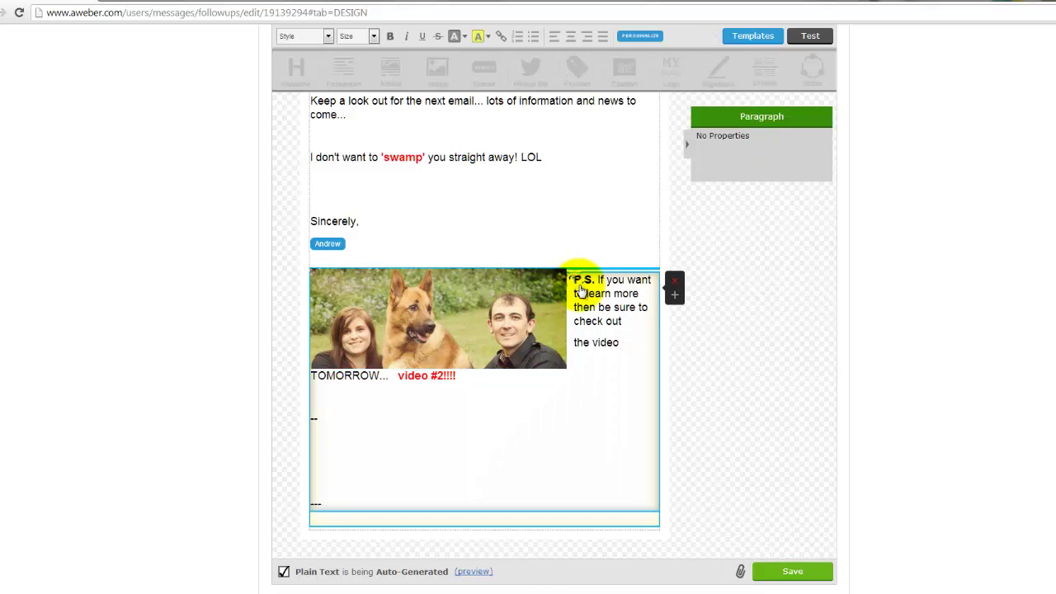
pyautogui.click(568, 279)
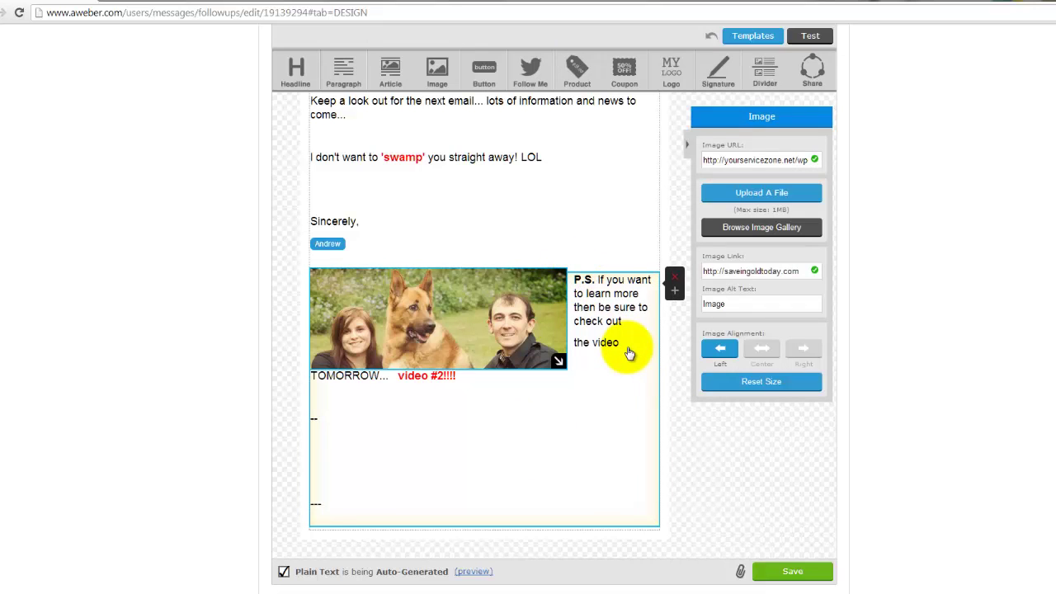
pyautogui.scroll(15, 627, 353)
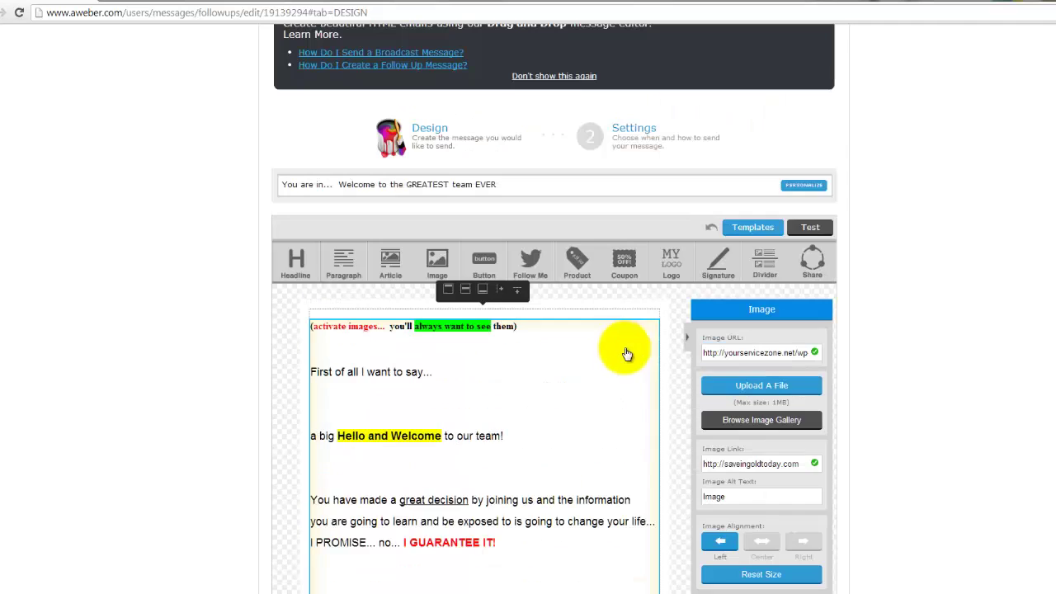
pyautogui.click(801, 228)
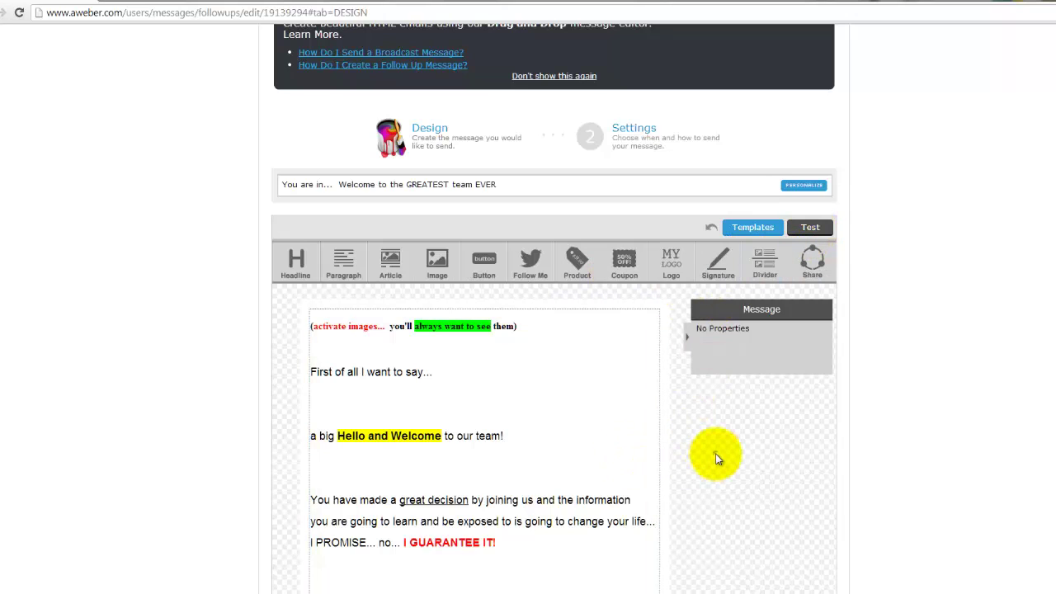
pyautogui.hotkey('ctrl', 'a')
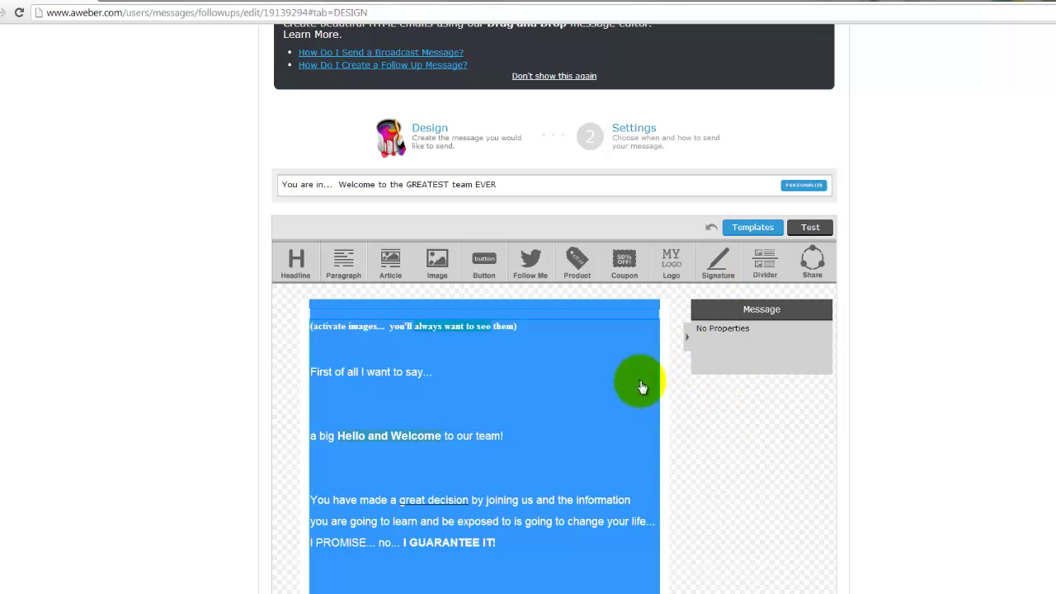
pyautogui.click(642, 384)
pyautogui.click(702, 388)
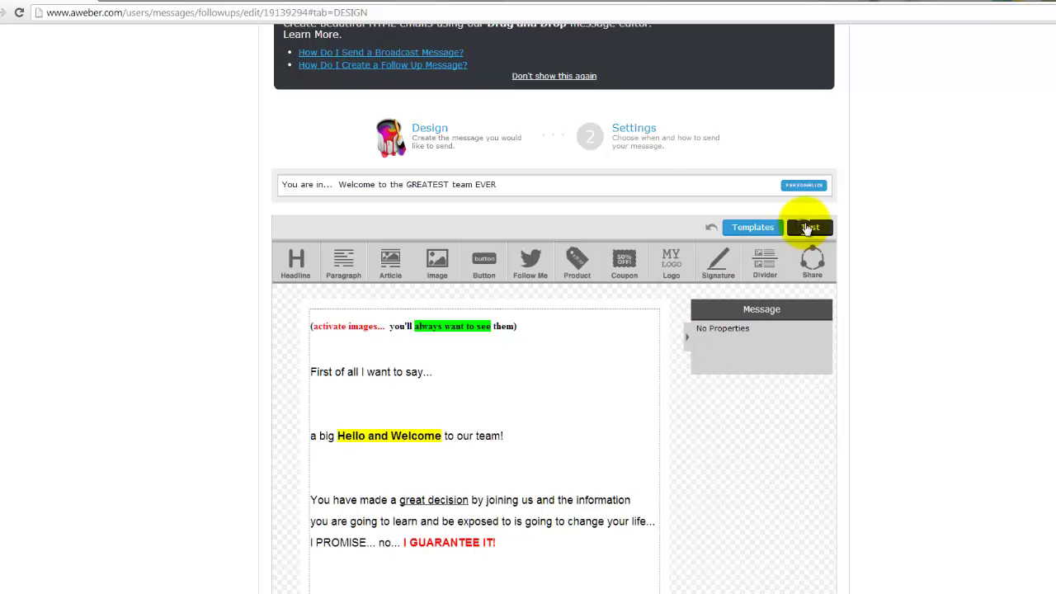
# Review the whole message from its opening line down to the photo and the P.S. section.
pyautogui.scroll(-9, 753, 307)
pyautogui.scroll(-5, 750, 306)
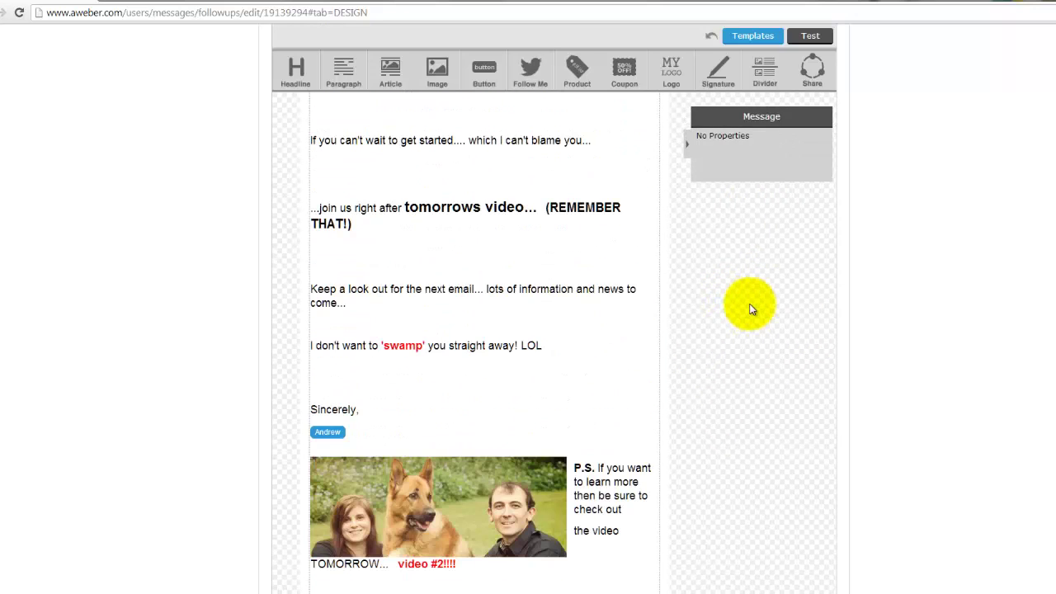
pyautogui.scroll(15, 750, 305)
pyautogui.scroll(1, 789, 198)
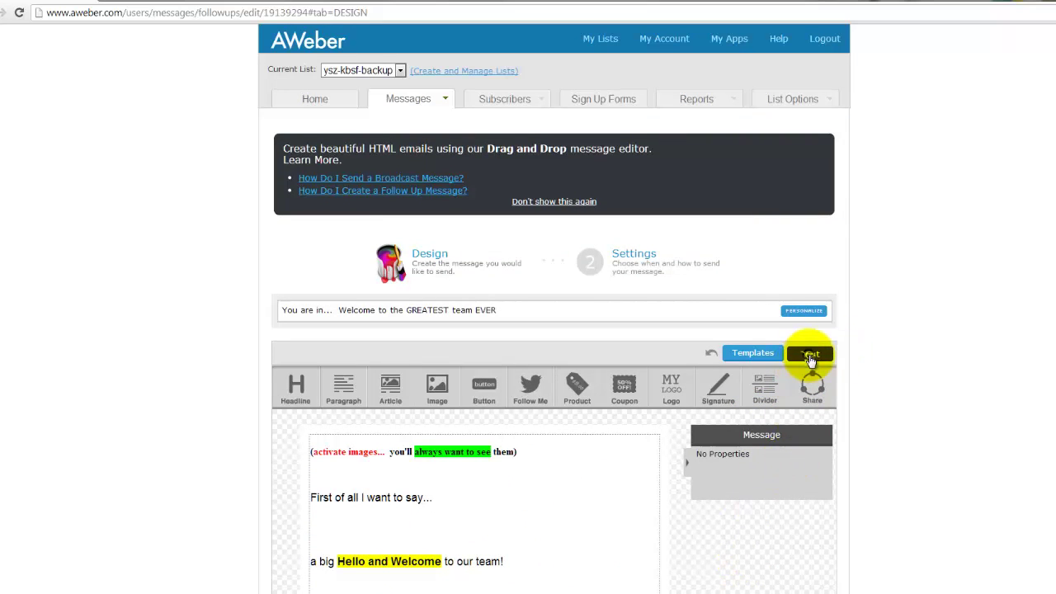
pyautogui.click(810, 355)
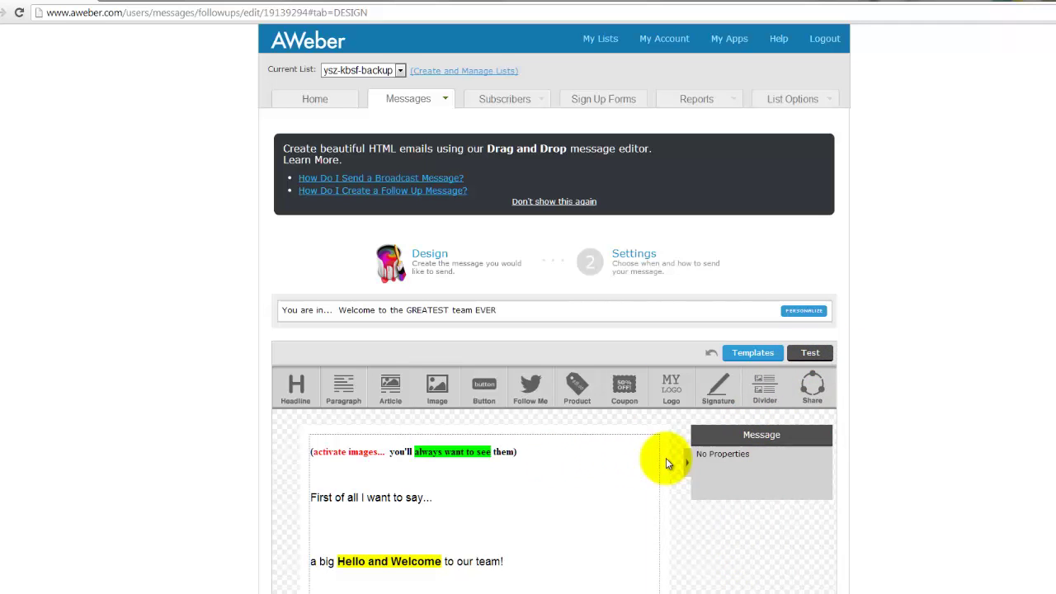
pyautogui.scroll(-13, 668, 459)
pyautogui.scroll(-6, 672, 460)
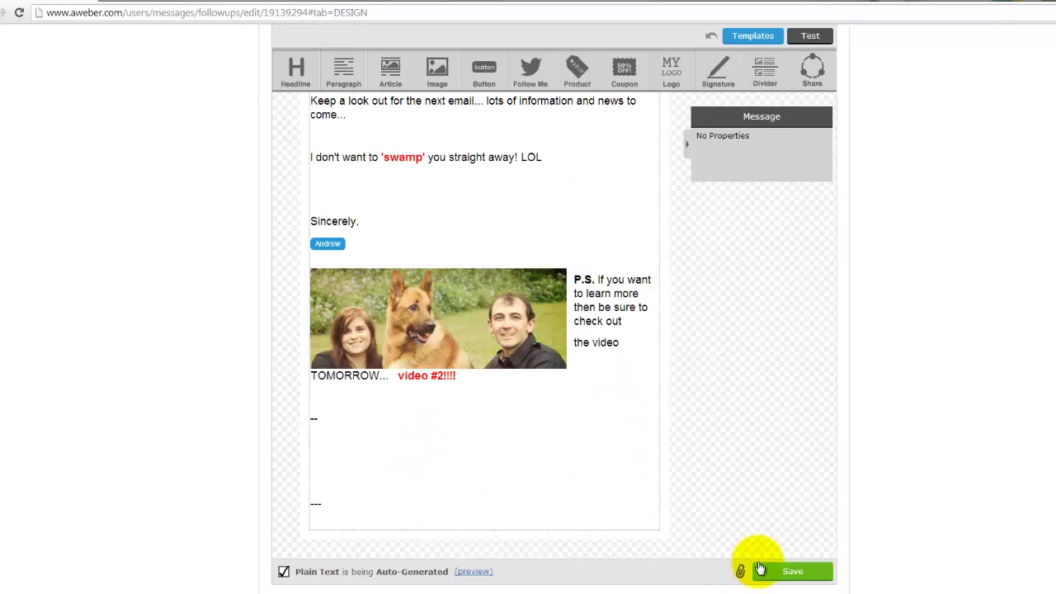
pyautogui.tripleClick(750, 565)
pyautogui.click(756, 569)
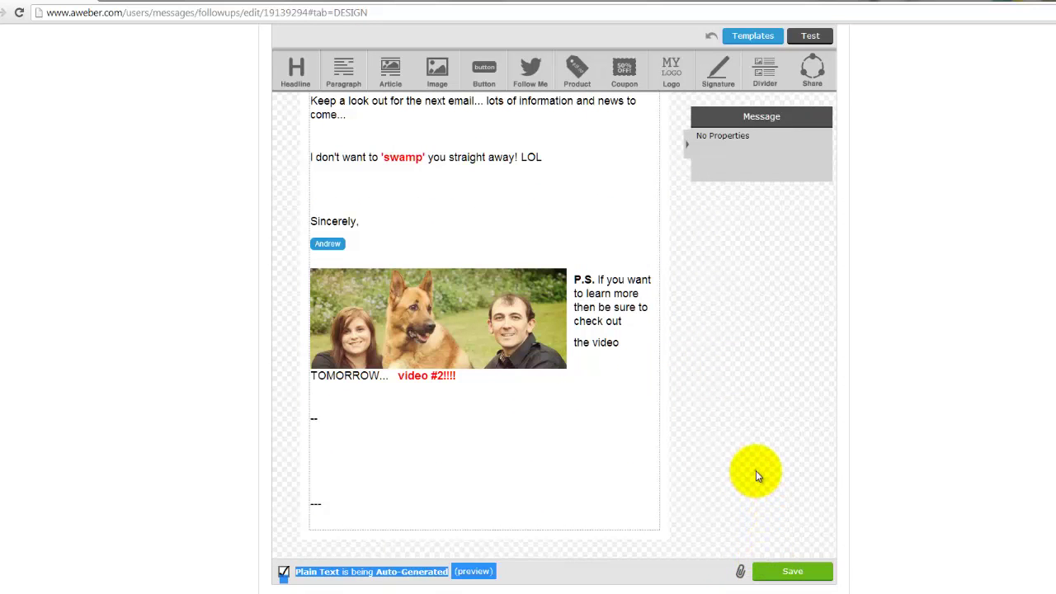
pyautogui.scroll(18, 750, 486)
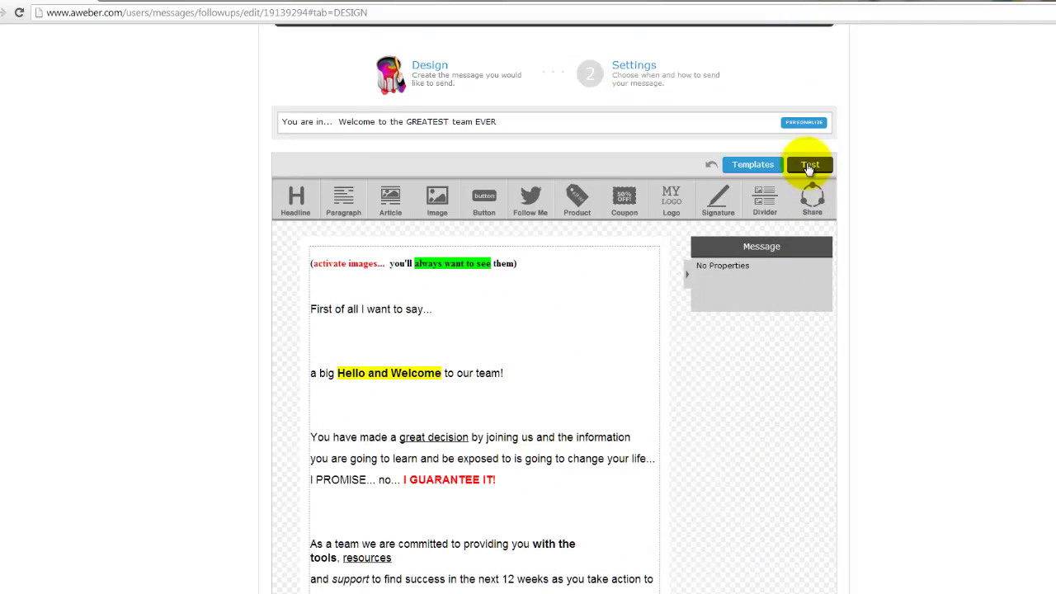
pyautogui.scroll(-5, 729, 373)
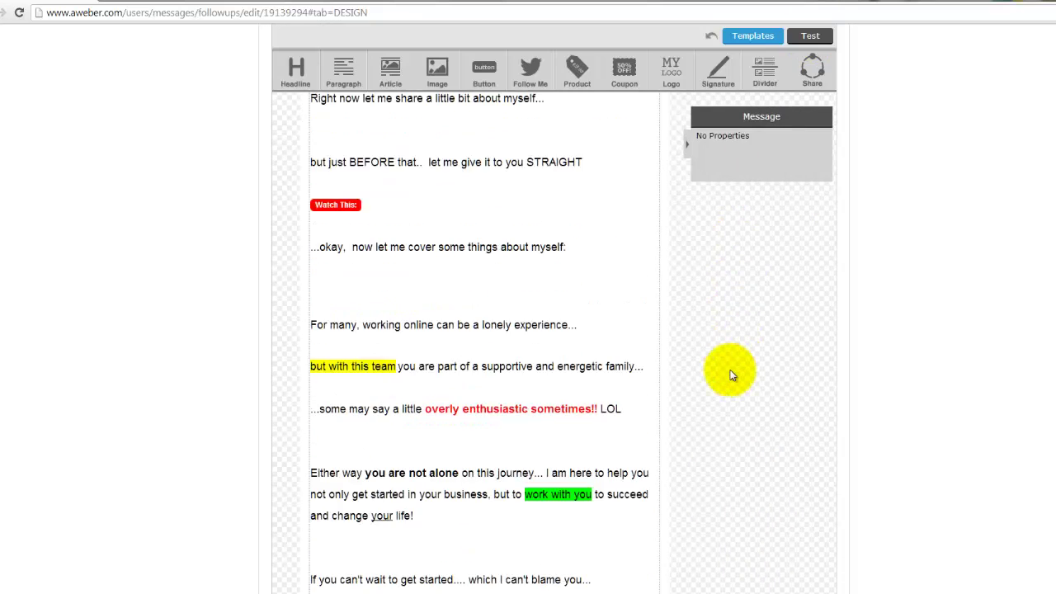
pyautogui.scroll(-5, 729, 373)
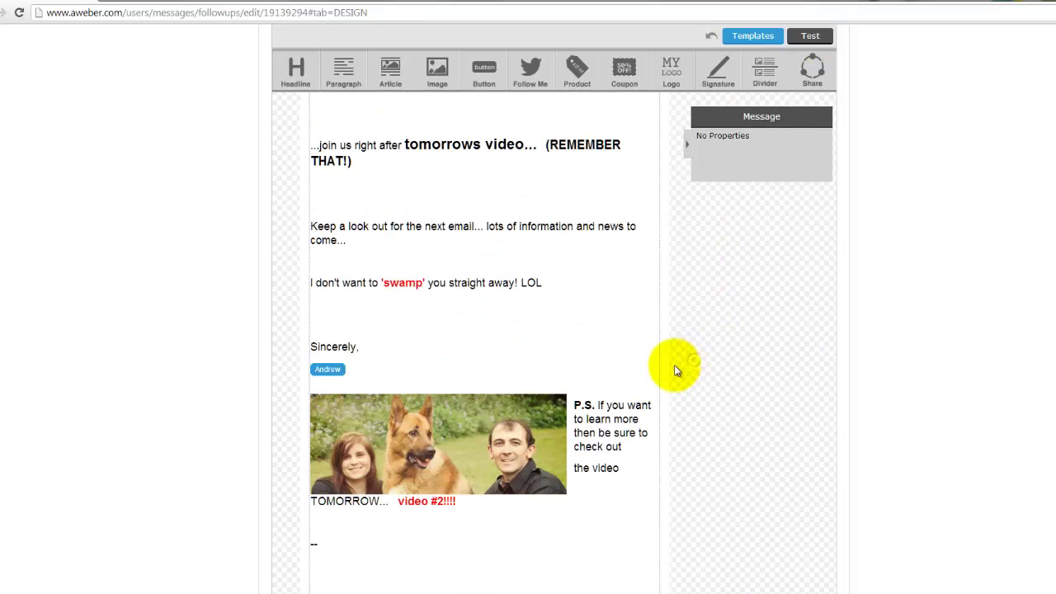
pyautogui.scroll(-2, 674, 371)
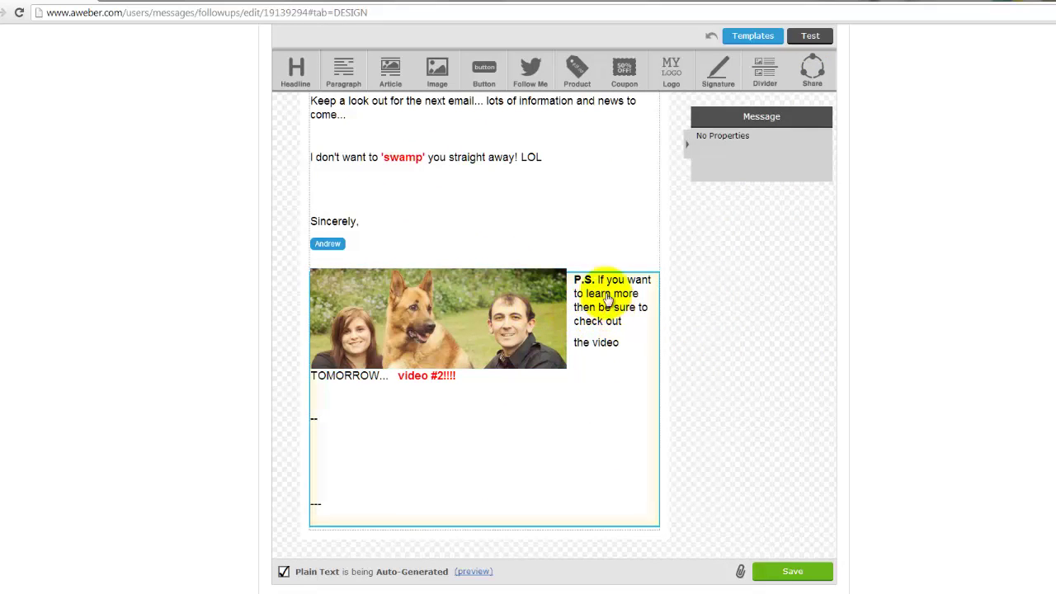
# Insert blank lines ahead of the P.S. text so that it starts below the photo instead of beside it.
pyautogui.tripleClick(581, 281)
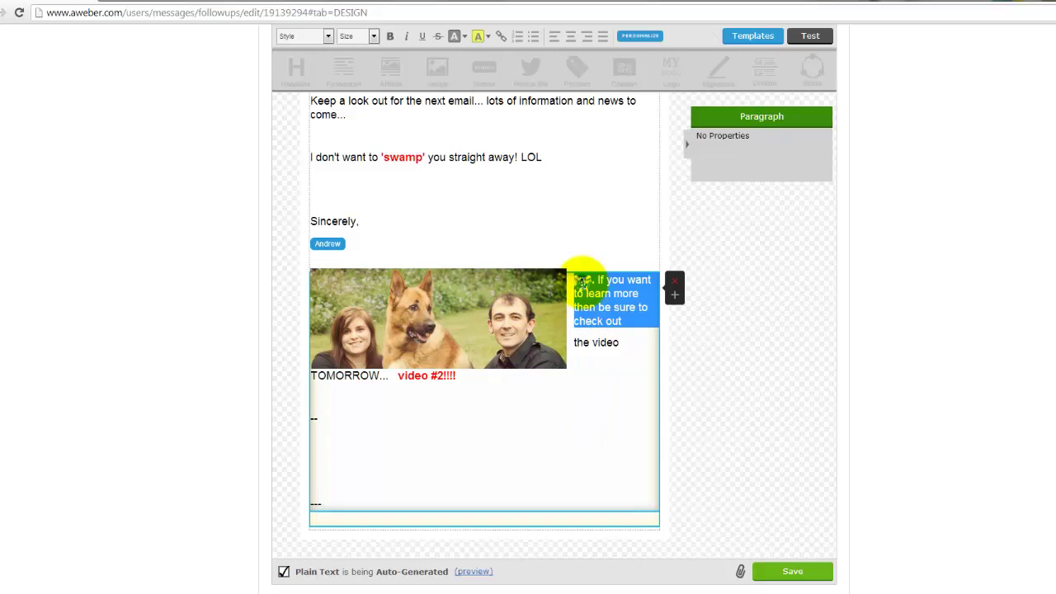
pyautogui.click(576, 281)
pyautogui.click(576, 282)
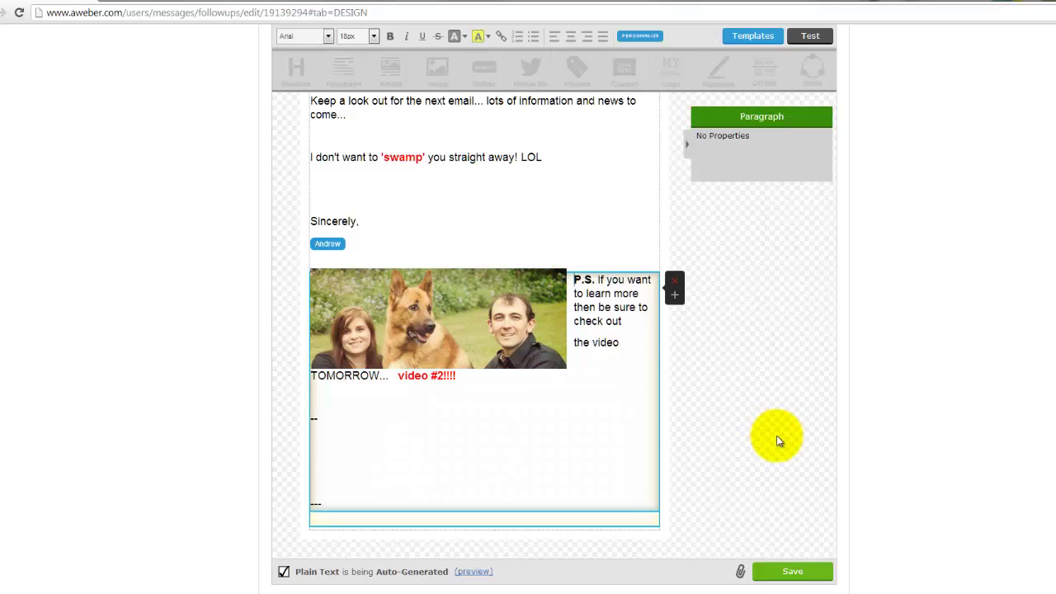
pyautogui.press('Return')
pyautogui.press('Return')
pyautogui.press('Return')
pyautogui.press('Return')
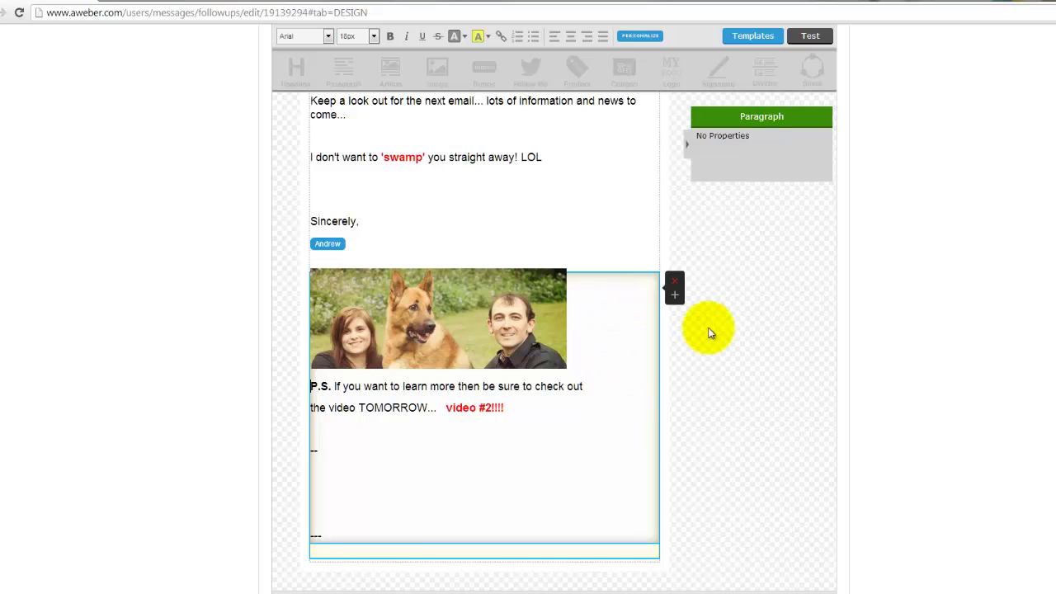
# Enlarge the left-aligned photo to nearly the full width of the message column.
pyautogui.click(526, 313)
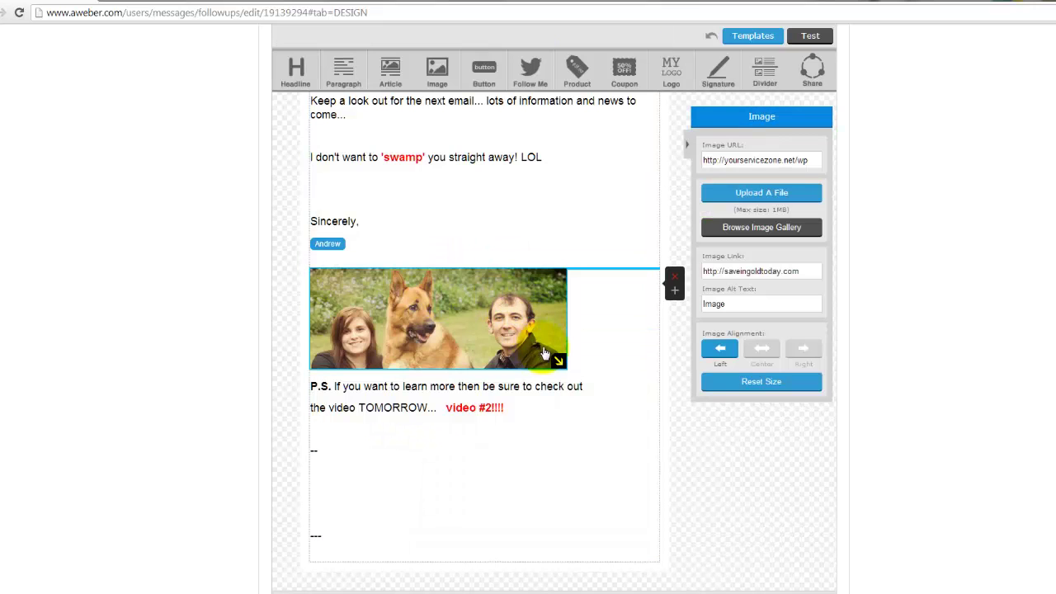
pyautogui.moveTo(565, 366); pyautogui.dragTo(640, 391)
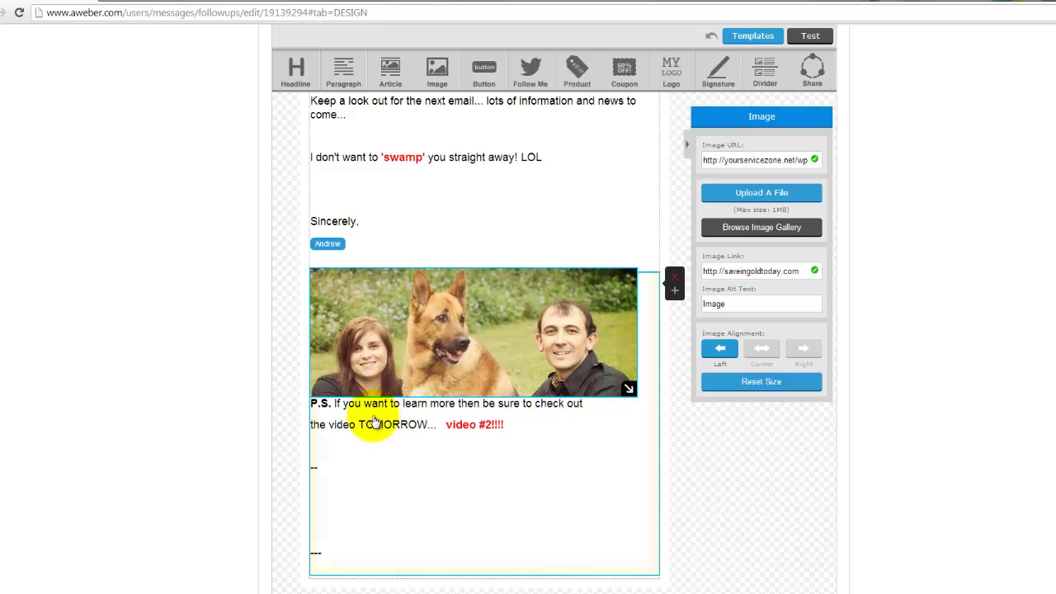
# Delete the "P.S" label and surplus blank lines before it, retype "P.S" at the start of the text under the photo, and deselect the paragraph.
pyautogui.click(324, 404)
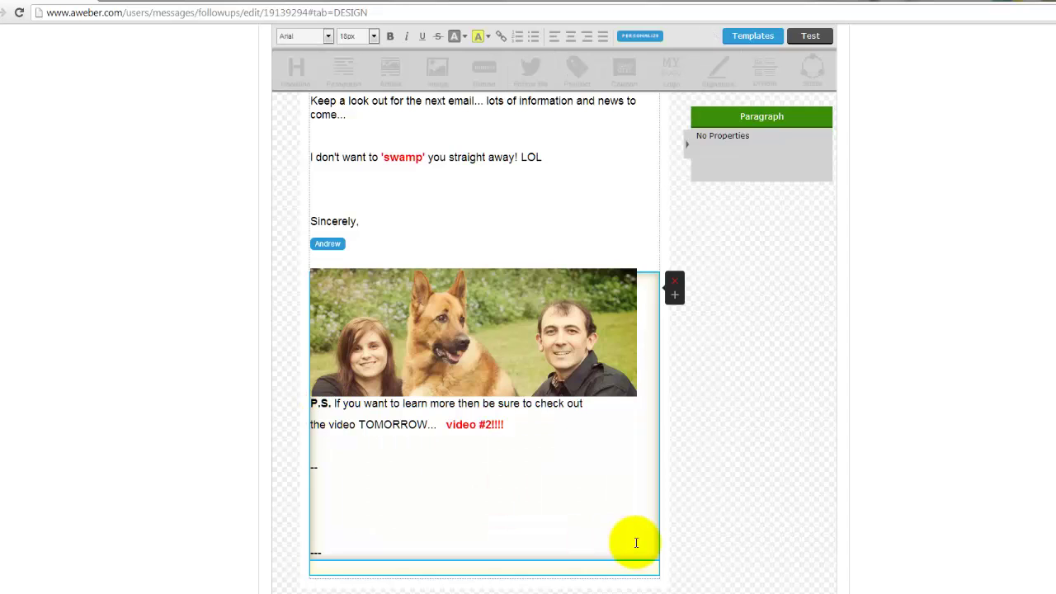
pyautogui.press('Delete')
pyautogui.press('Delete')
pyautogui.press('Delete')
pyautogui.press('Delete')
pyautogui.press('Delete')
pyautogui.press('Delete')
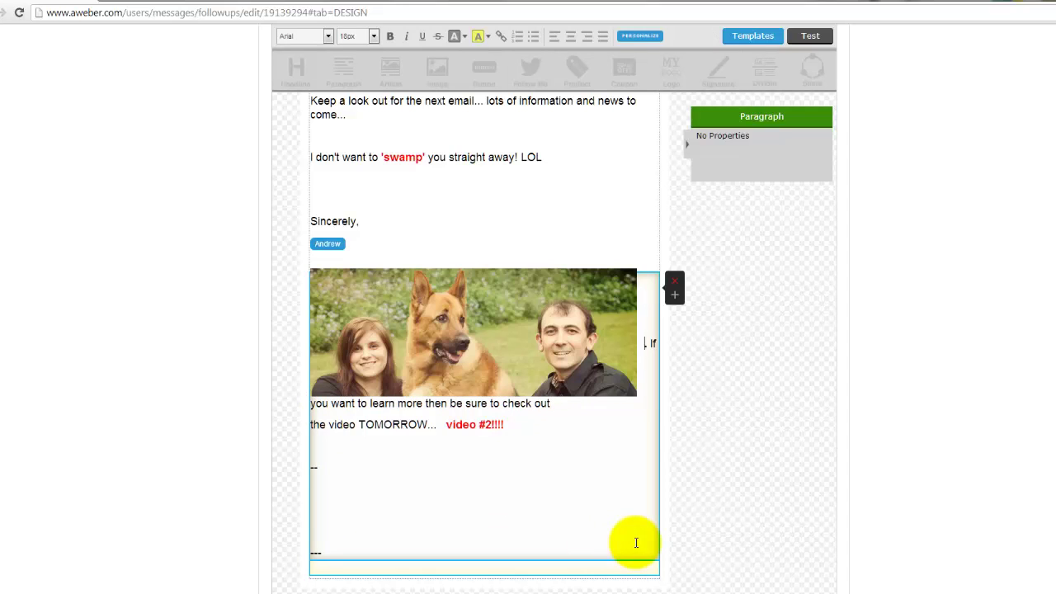
pyautogui.write('P')
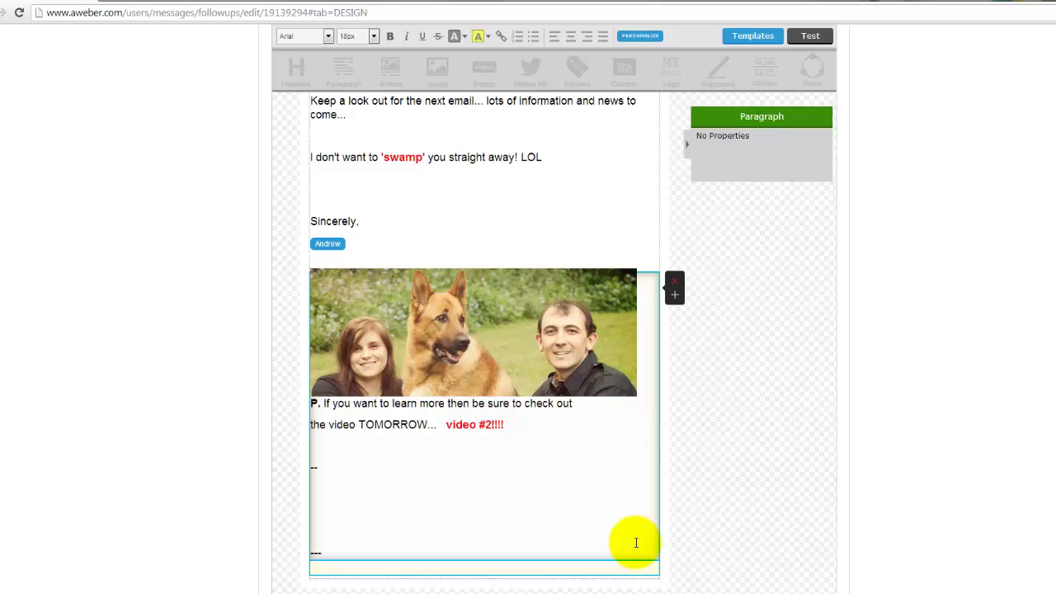
pyautogui.write('.S')
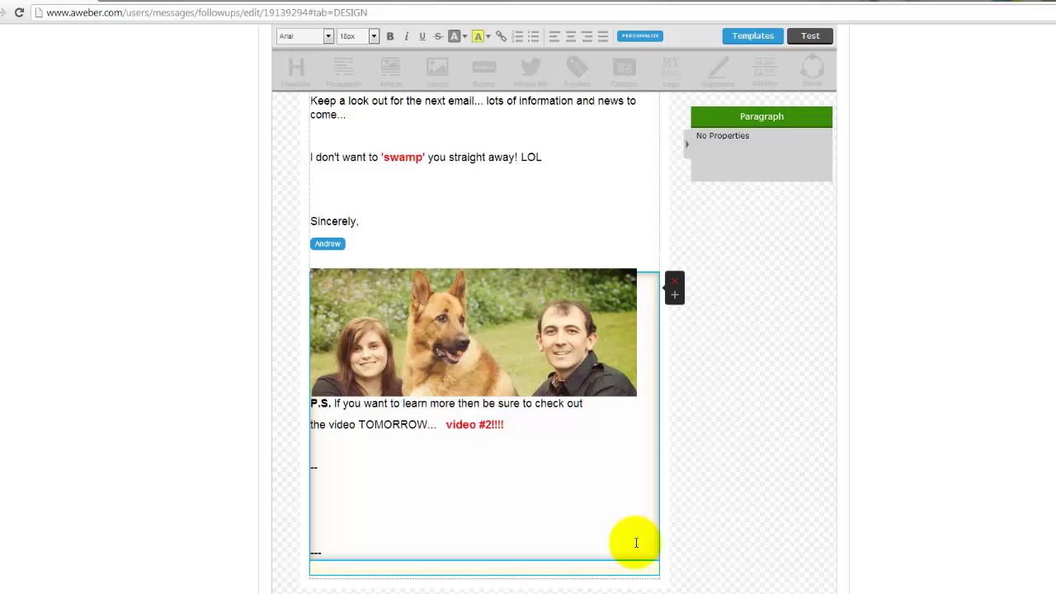
pyautogui.click(758, 424)
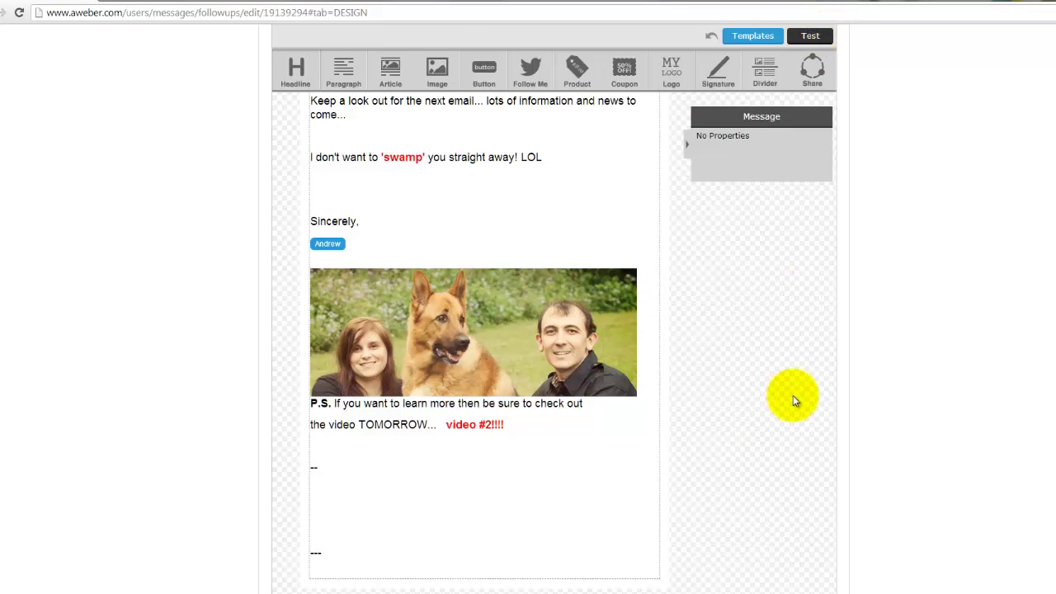
pyautogui.scroll(-2, 731, 345)
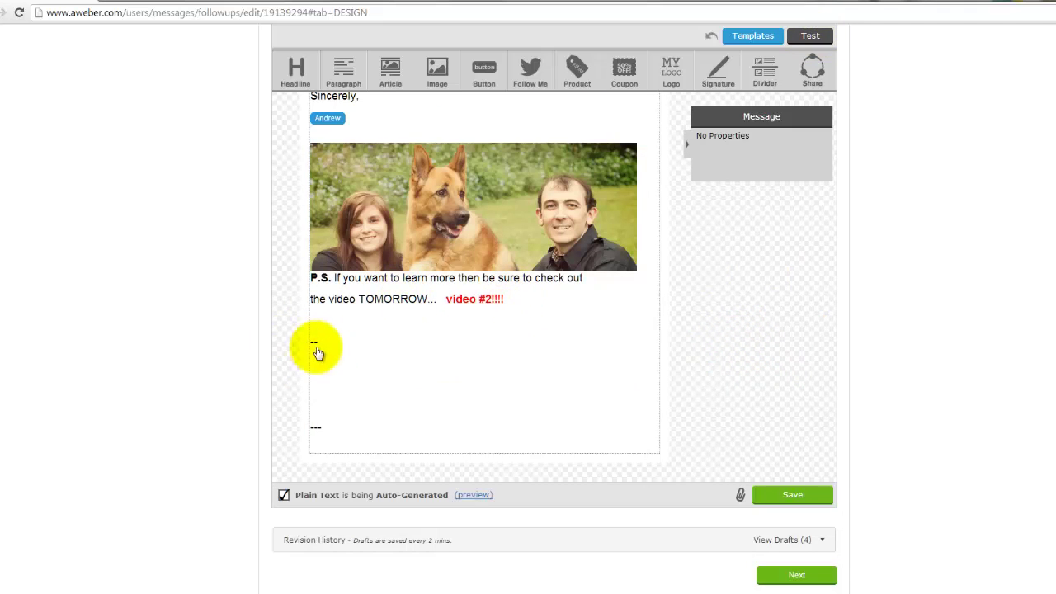
# Proofread the message body back up to its opening lines and down again to the photo, the P.S. text and the closing dashes.
pyautogui.scroll(3, 784, 345)
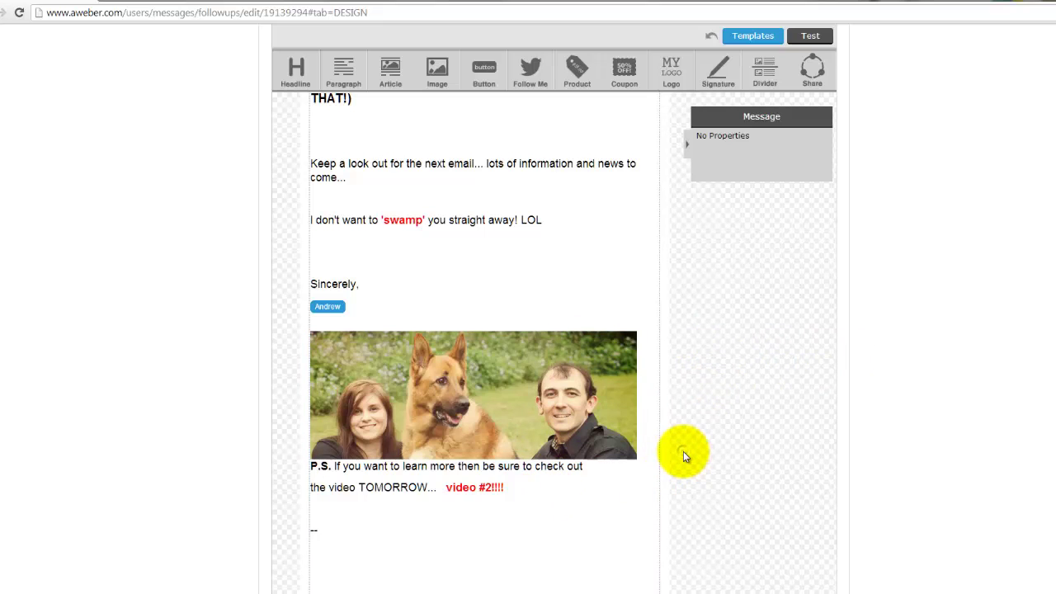
pyautogui.scroll(2, 684, 451)
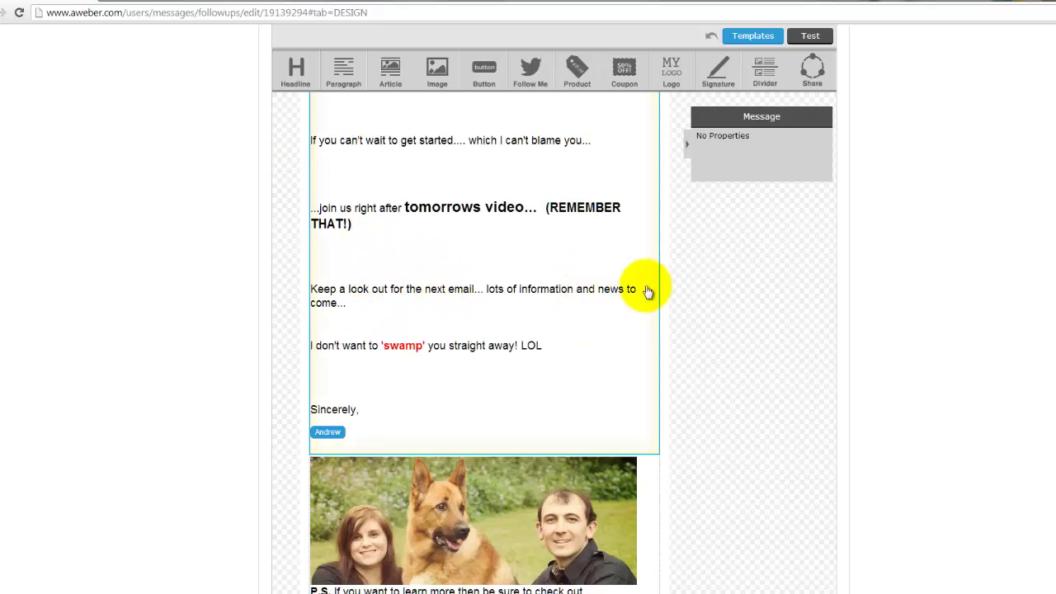
pyautogui.scroll(2, 654, 289)
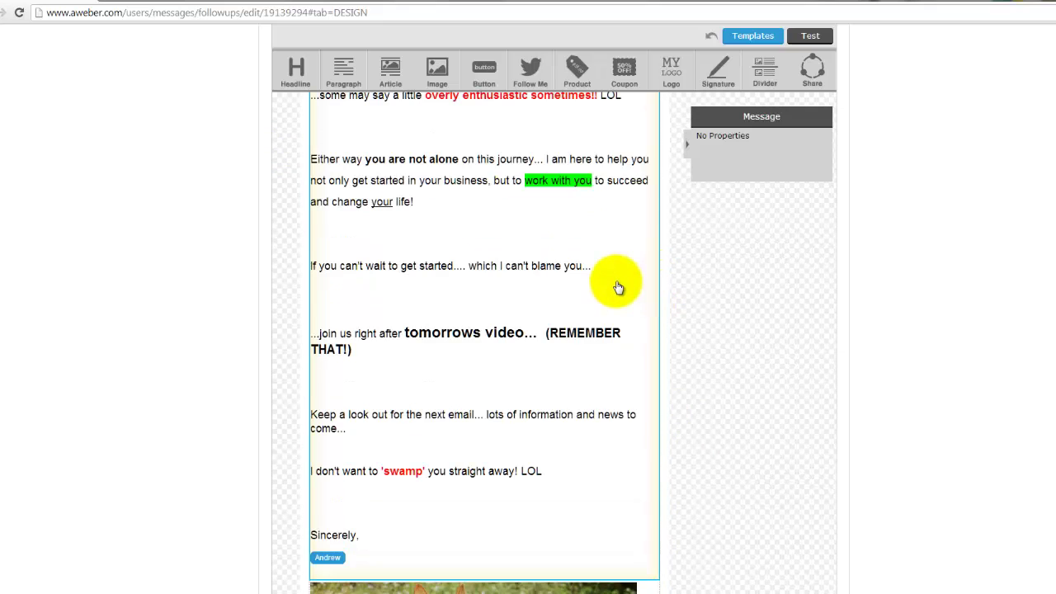
pyautogui.scroll(2, 619, 288)
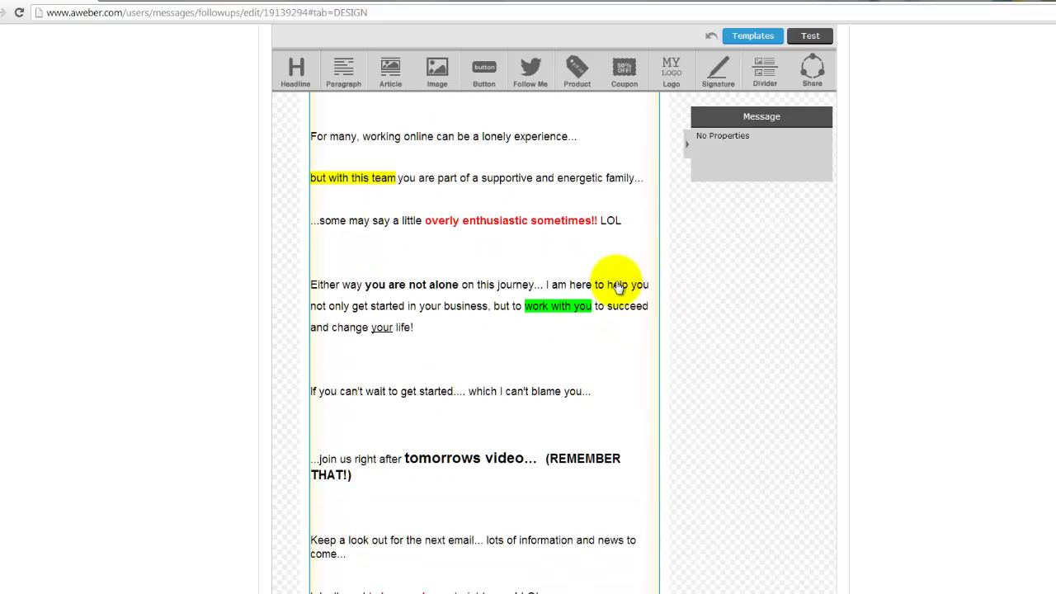
pyautogui.scroll(4, 559, 290)
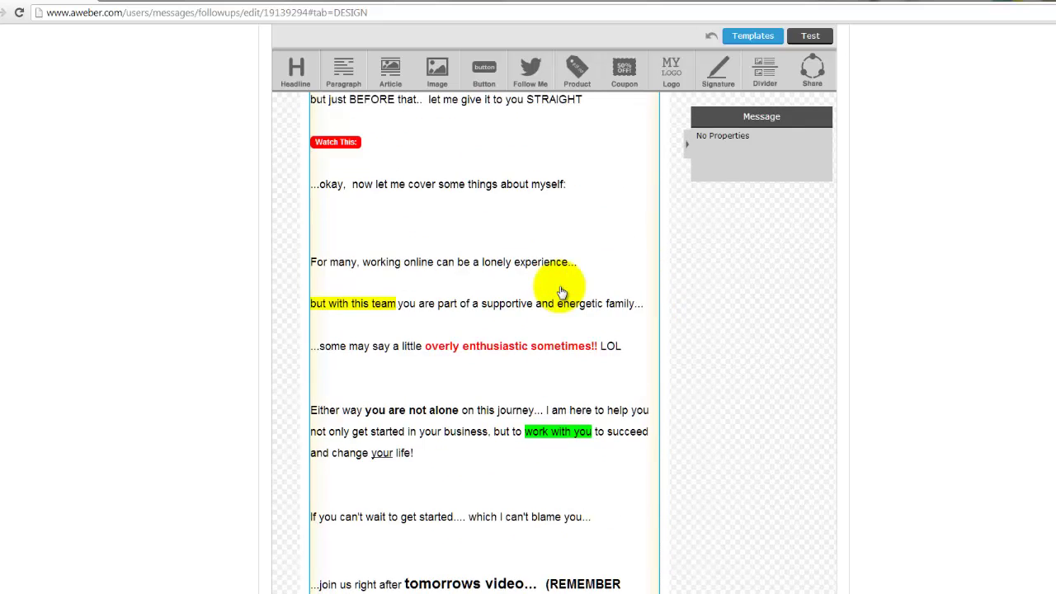
pyautogui.scroll(3, 560, 292)
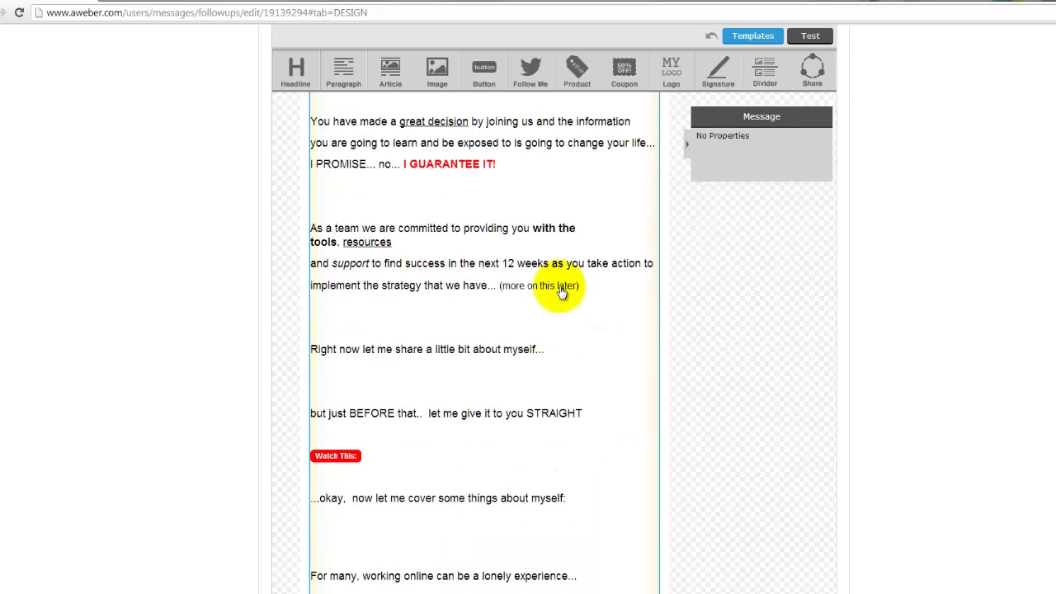
pyautogui.scroll(4, 561, 290)
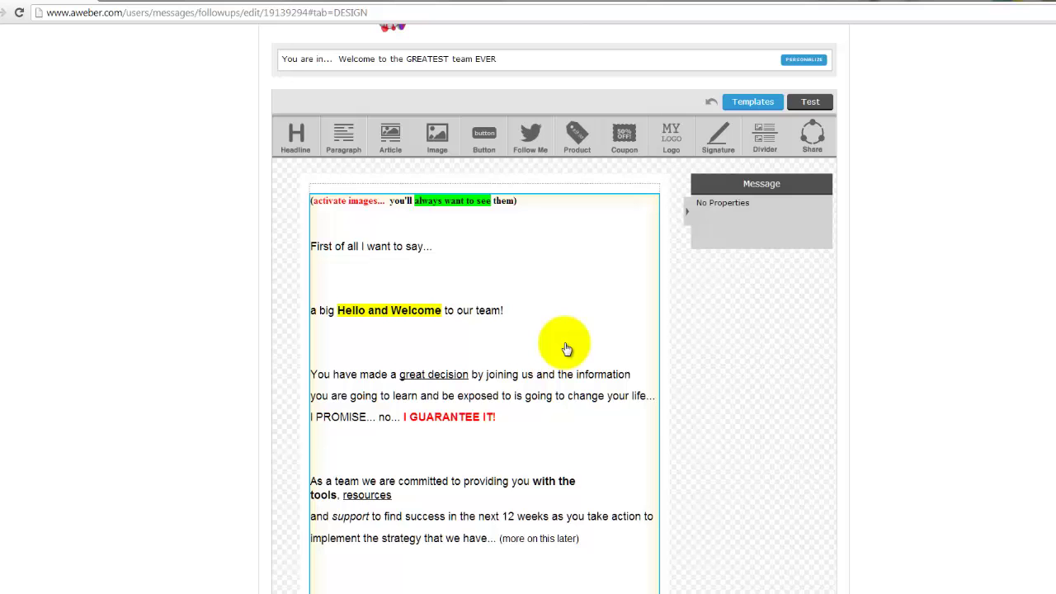
pyautogui.scroll(-5, 743, 376)
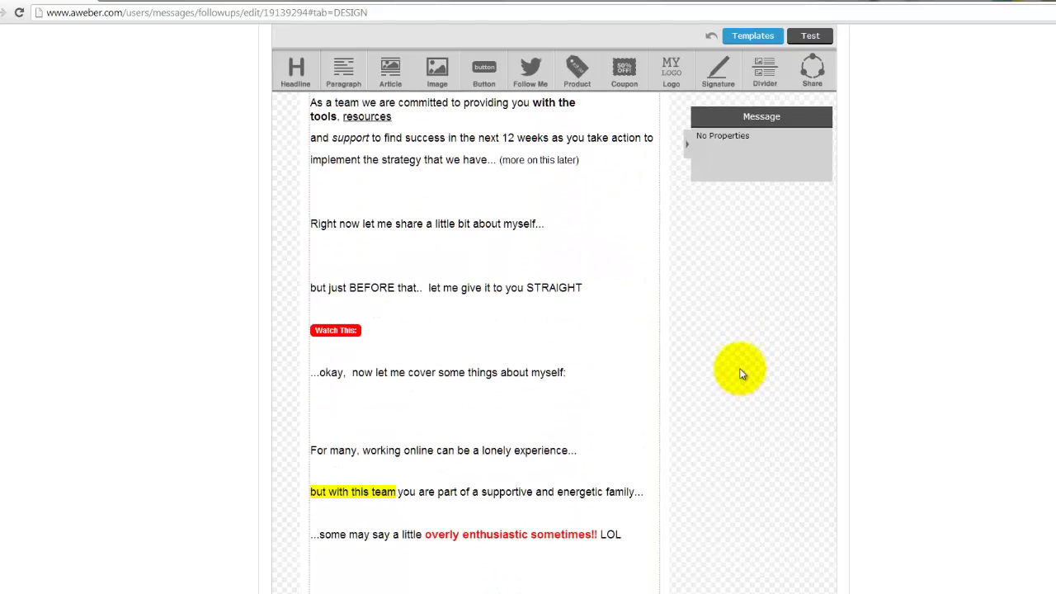
pyautogui.scroll(-2, 731, 368)
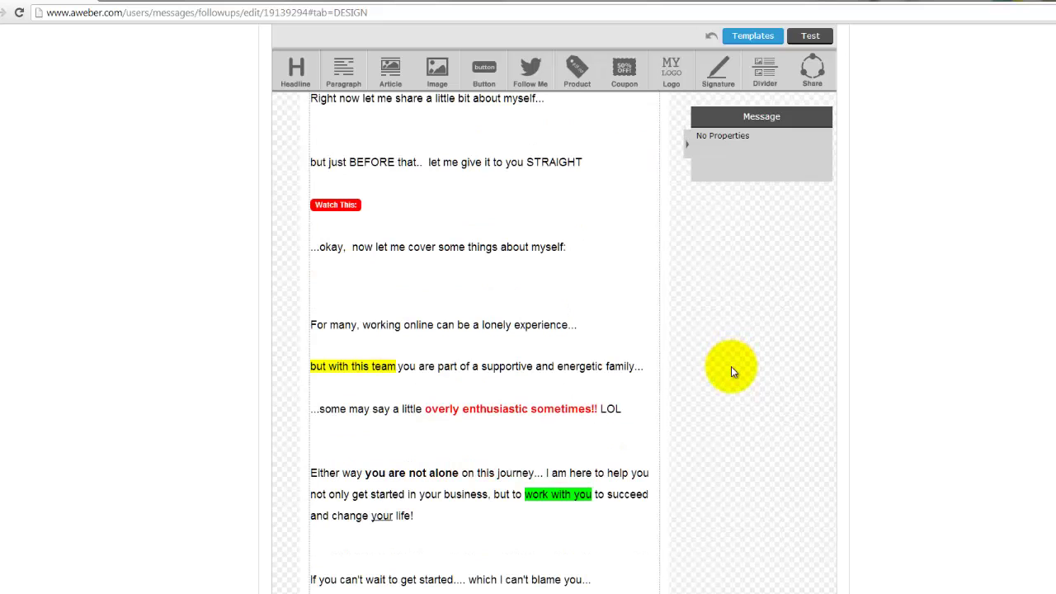
pyautogui.scroll(-2, 729, 372)
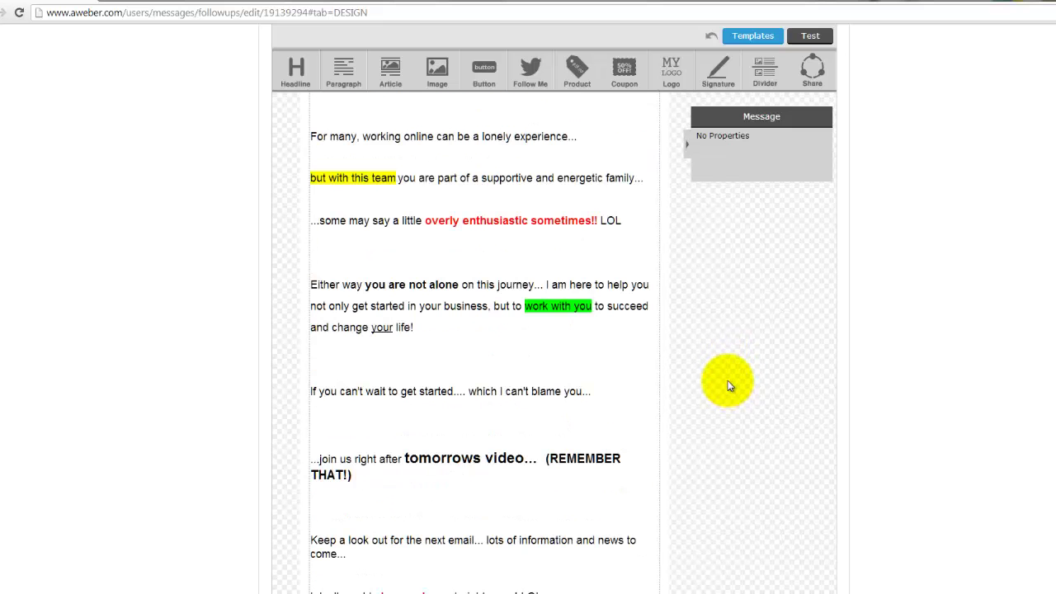
pyautogui.scroll(-8, 729, 386)
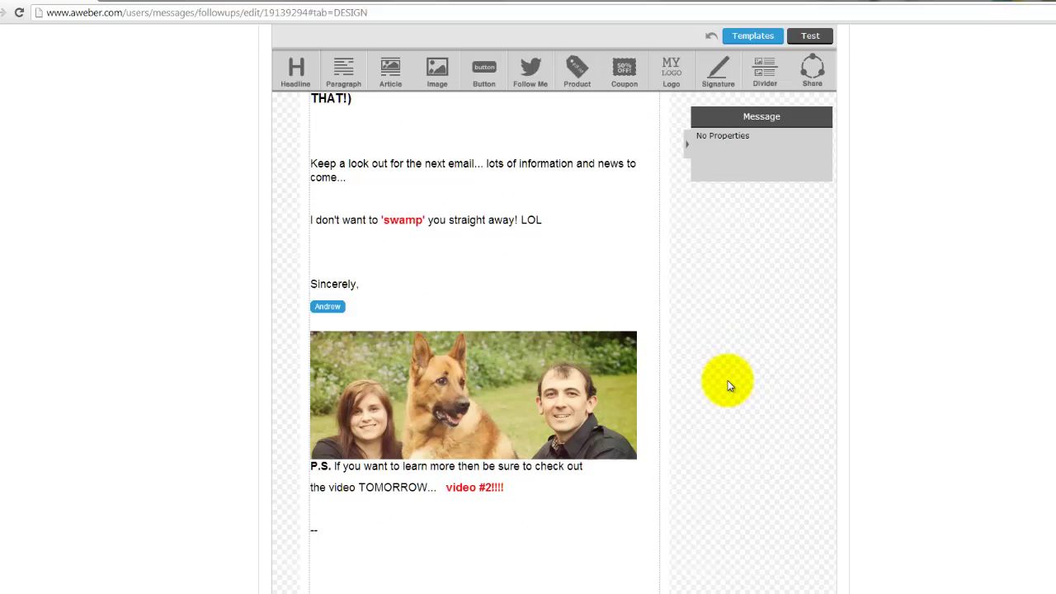
pyautogui.scroll(-1, 730, 386)
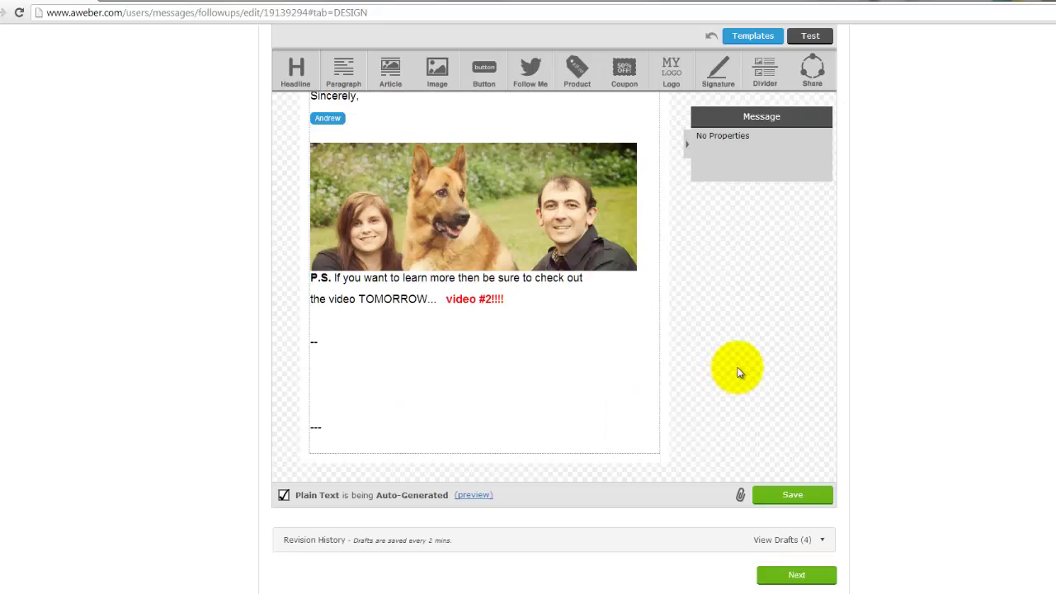
pyautogui.scroll(-2, 731, 362)
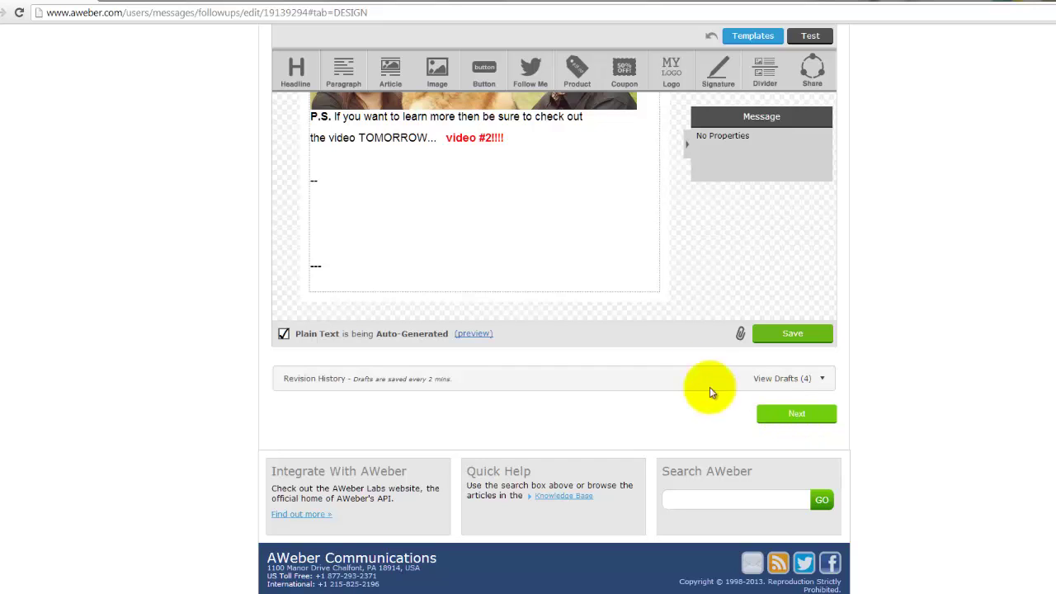
# Continue from the message design to its settings, and save and exit the follow-up message.
pyautogui.scroll(2, 696, 261)
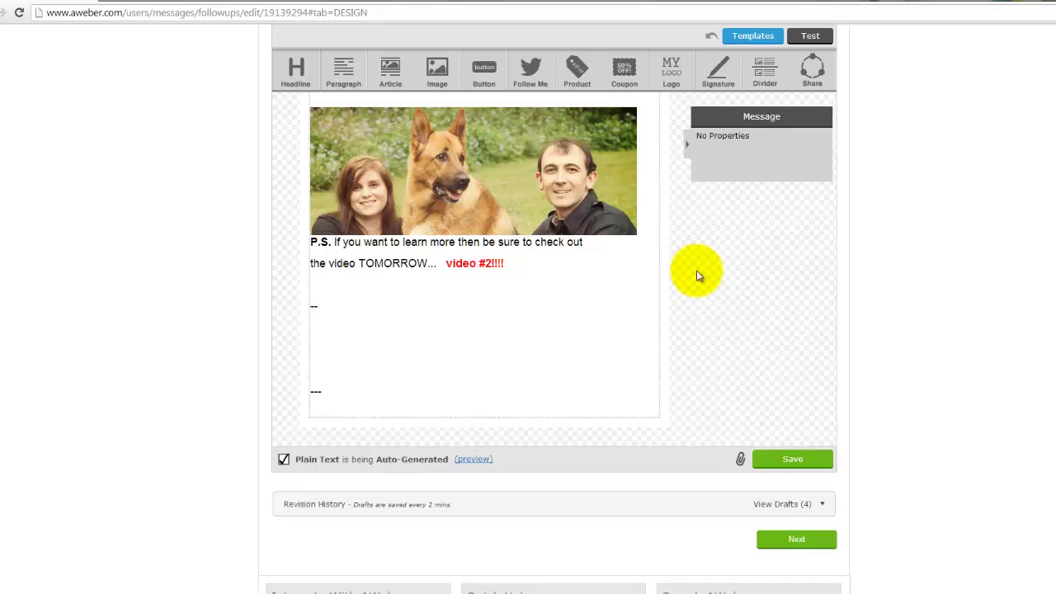
pyautogui.scroll(-2, 697, 273)
pyautogui.scroll(2, 702, 268)
pyautogui.click(793, 542)
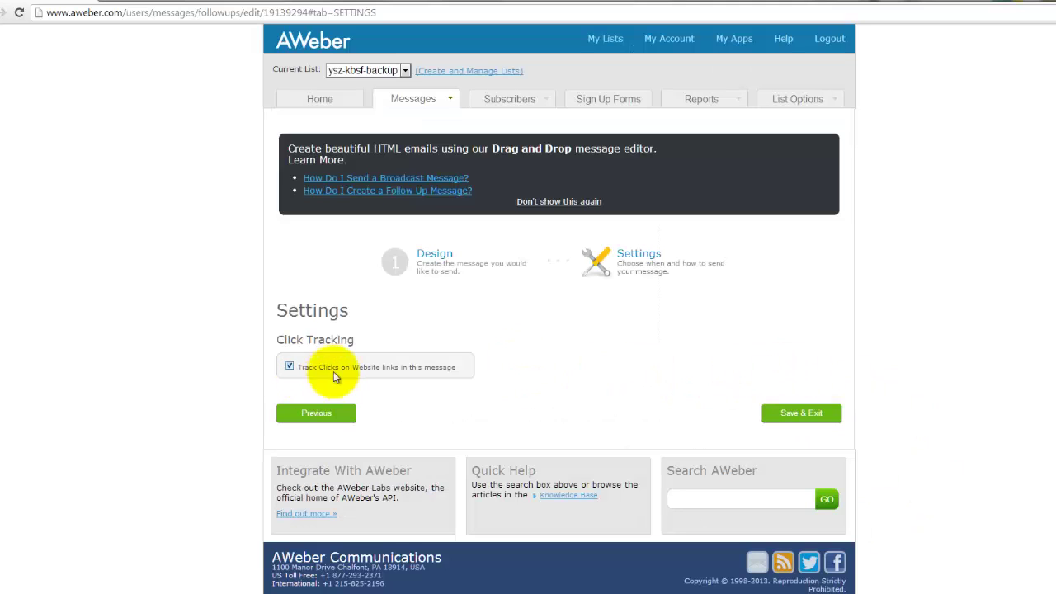
pyautogui.click(804, 417)
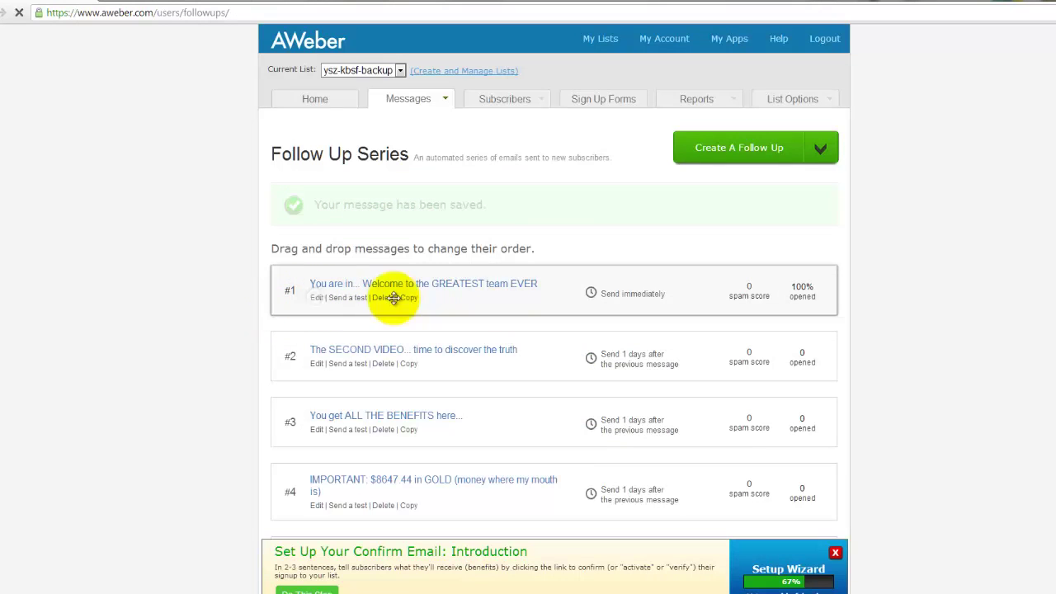
# Reopen follow-up message #1, "You are in... Welcome to the GREATEST team EVER", without the Setup Wizard banner and check its saved layout down to the P.S.
pyautogui.click(471, 283)
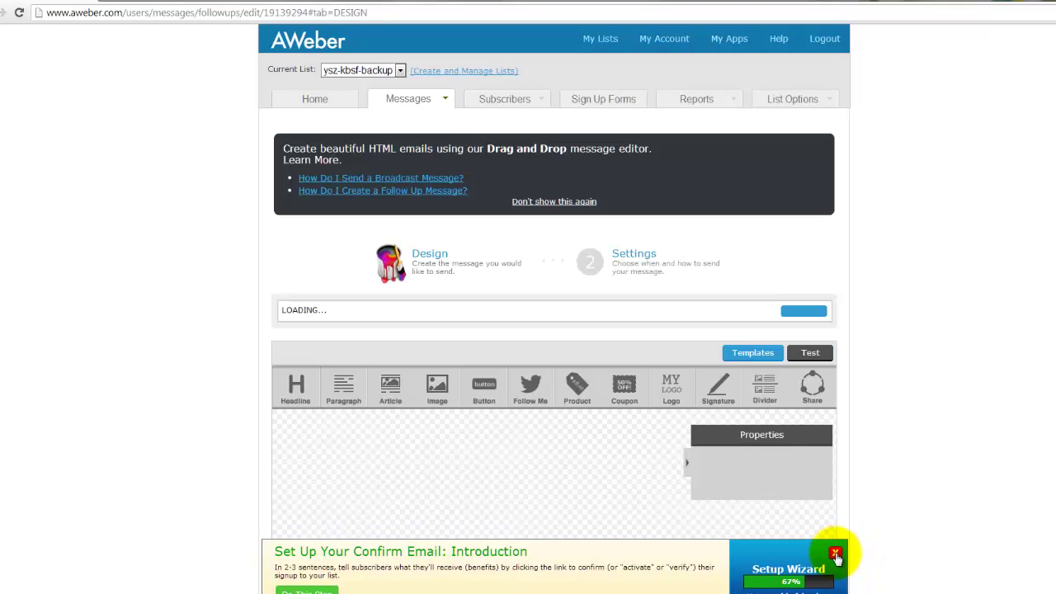
pyautogui.click(841, 553)
pyautogui.scroll(-12, 805, 455)
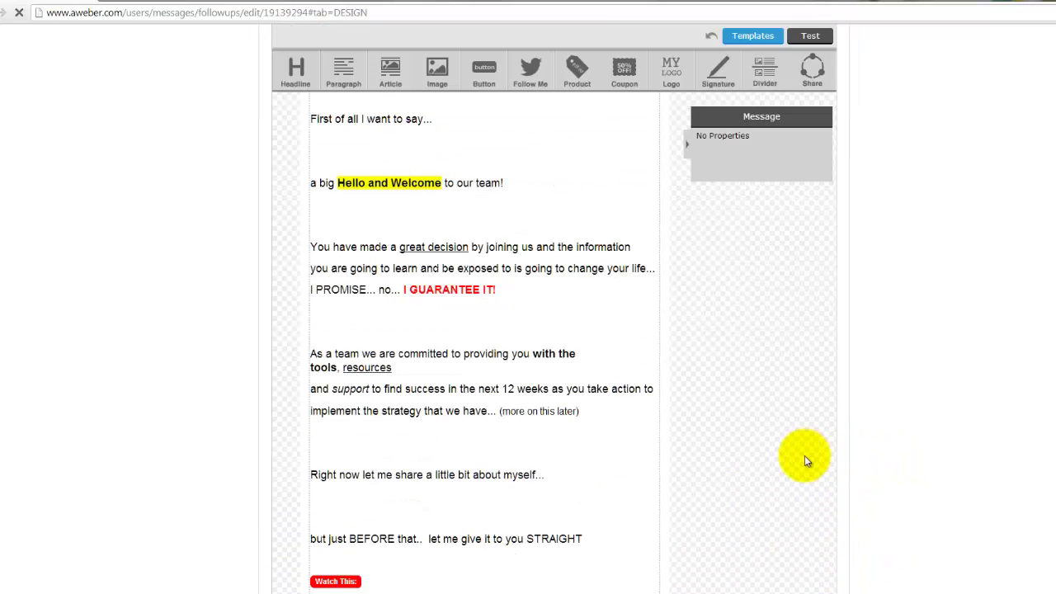
pyautogui.scroll(-5, 804, 455)
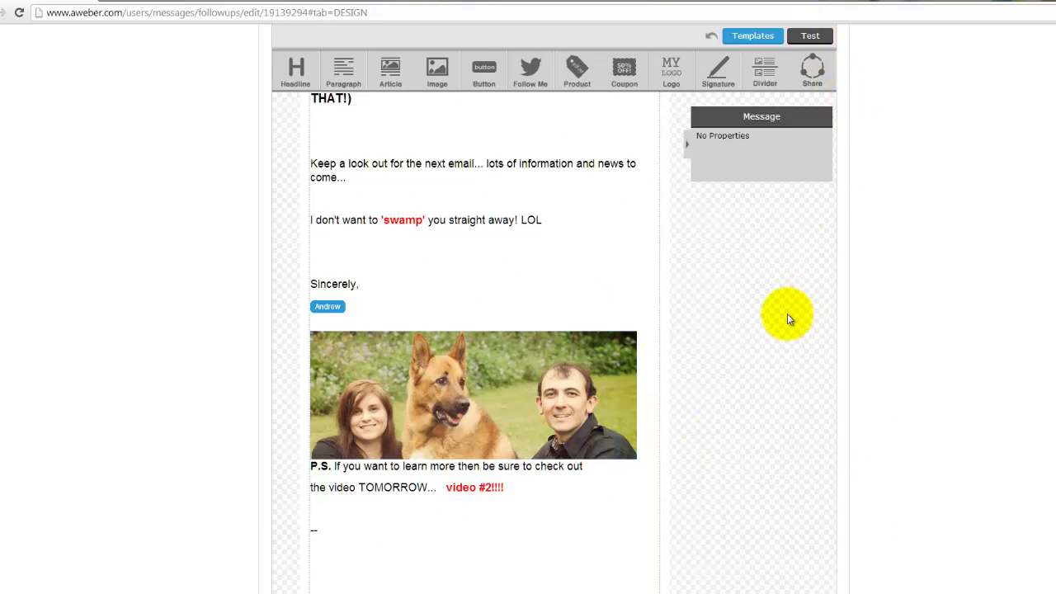
pyautogui.scroll(17, 788, 317)
pyautogui.scroll(3, 788, 317)
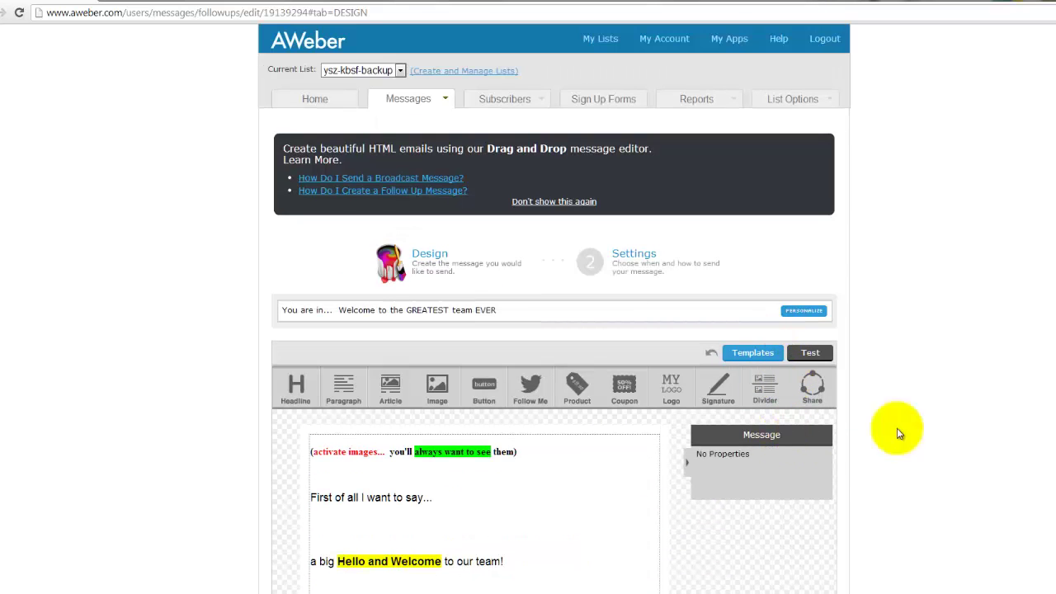